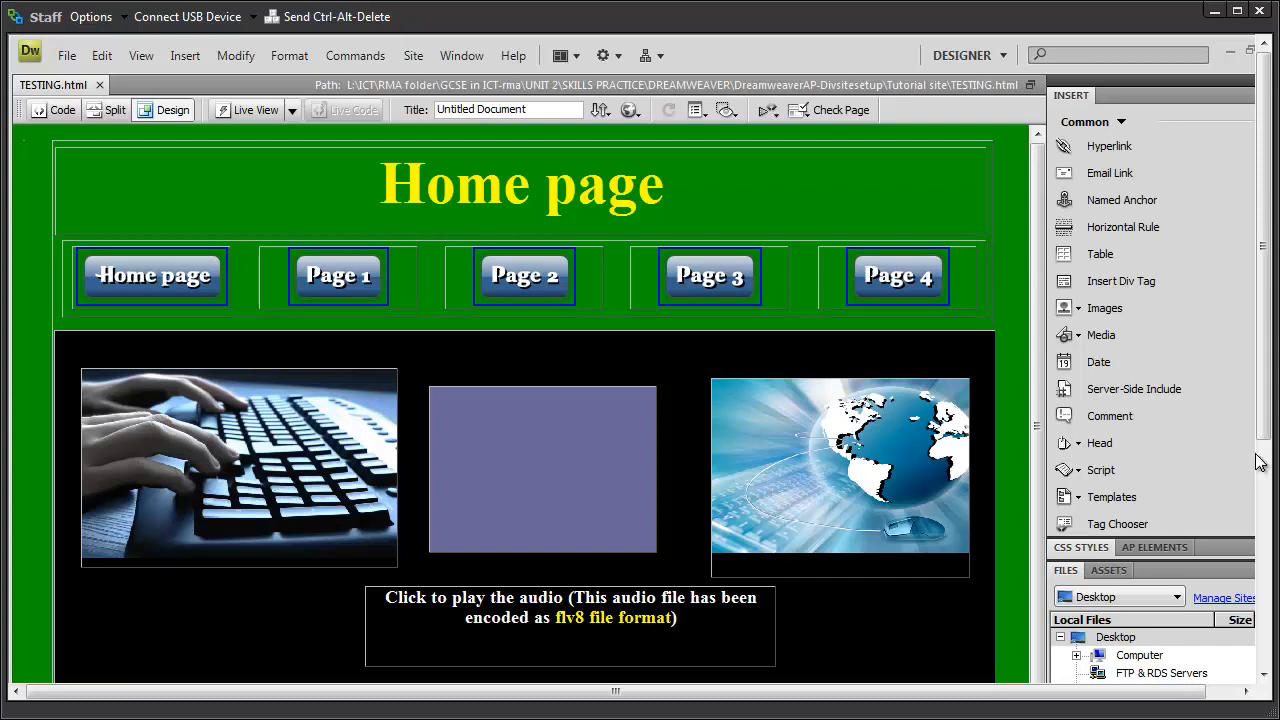
Minimize Dreamweaver and locate Adobe Media Encoder CS4 among the installed Adobe Design Premium CS4 programs.
{"action": "left_click", "coordinate": [1231, 54]}
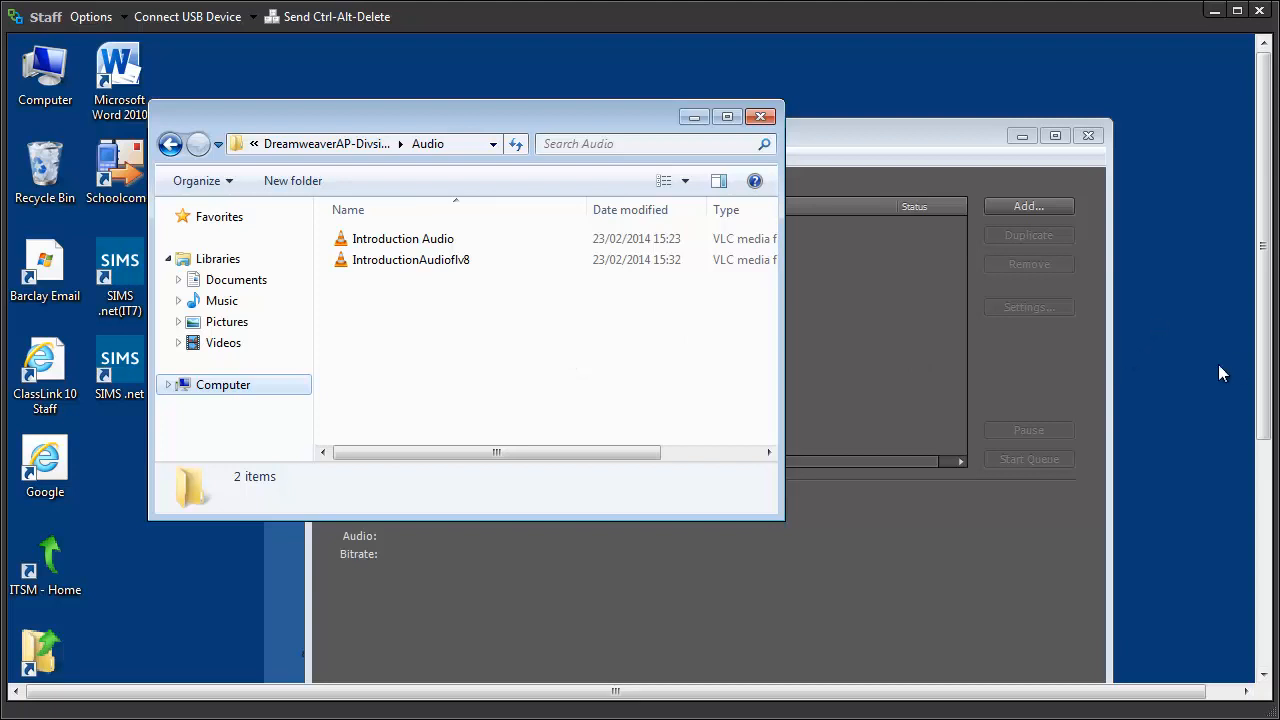
{"action": "left_click_drag", "start_coordinate": [1262, 370], "coordinate": [1262, 640]}
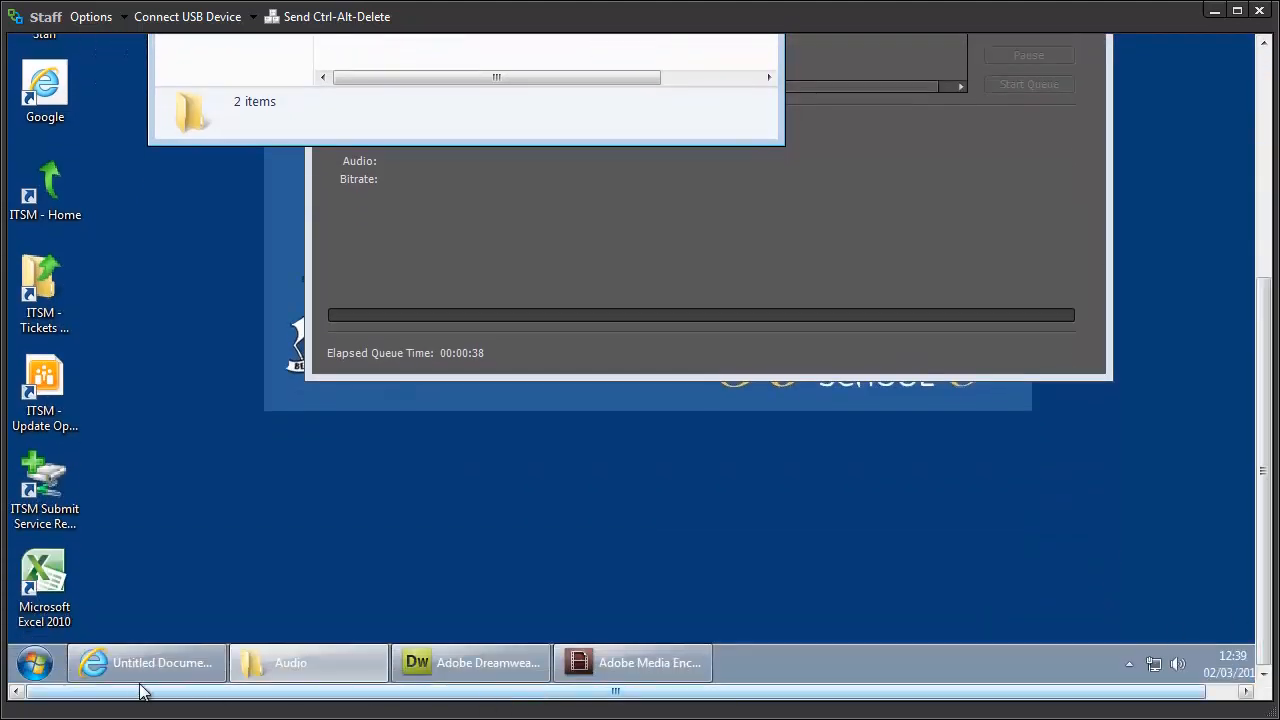
{"action": "left_click", "coordinate": [34, 663]}
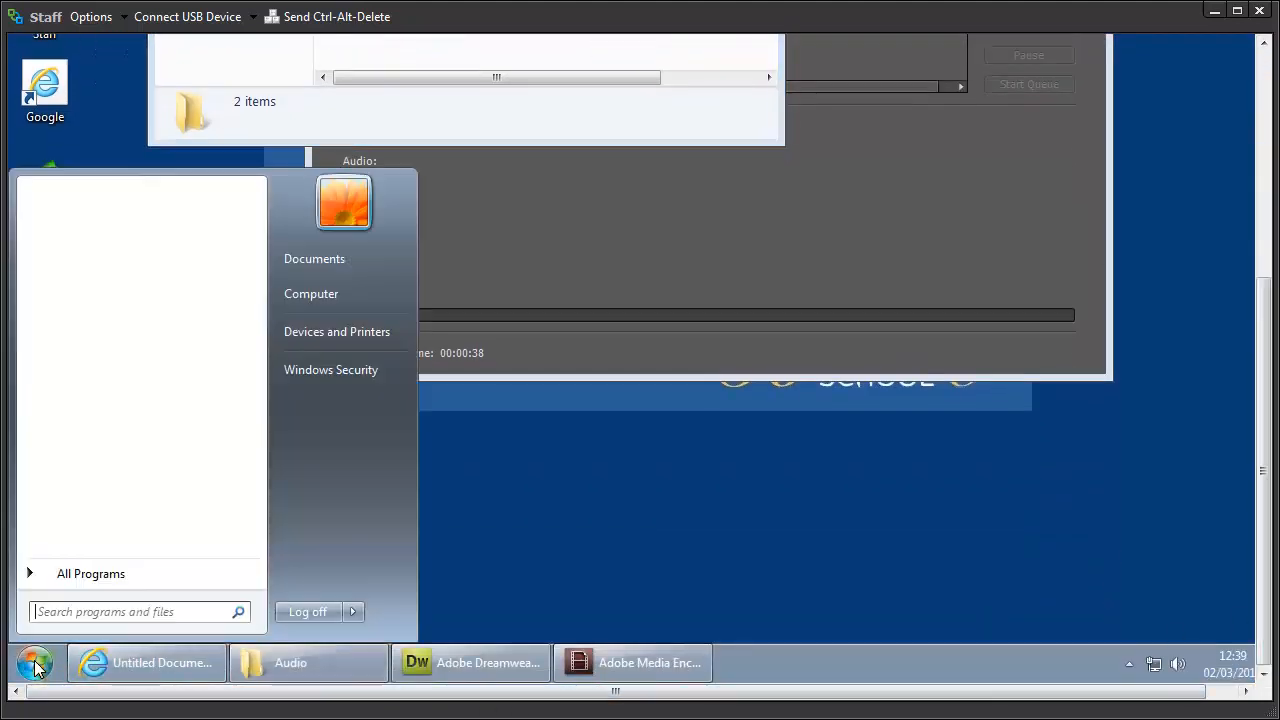
{"action": "left_click", "coordinate": [106, 572]}
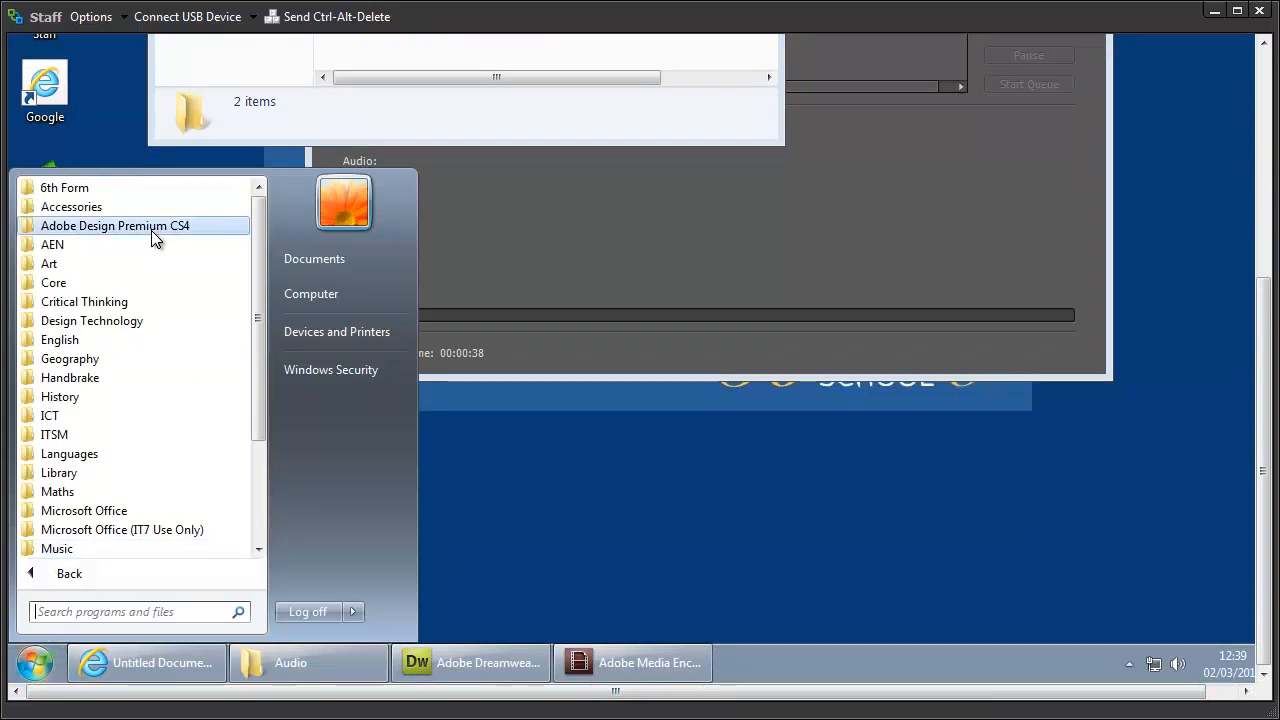
{"action": "left_click", "coordinate": [151, 230]}
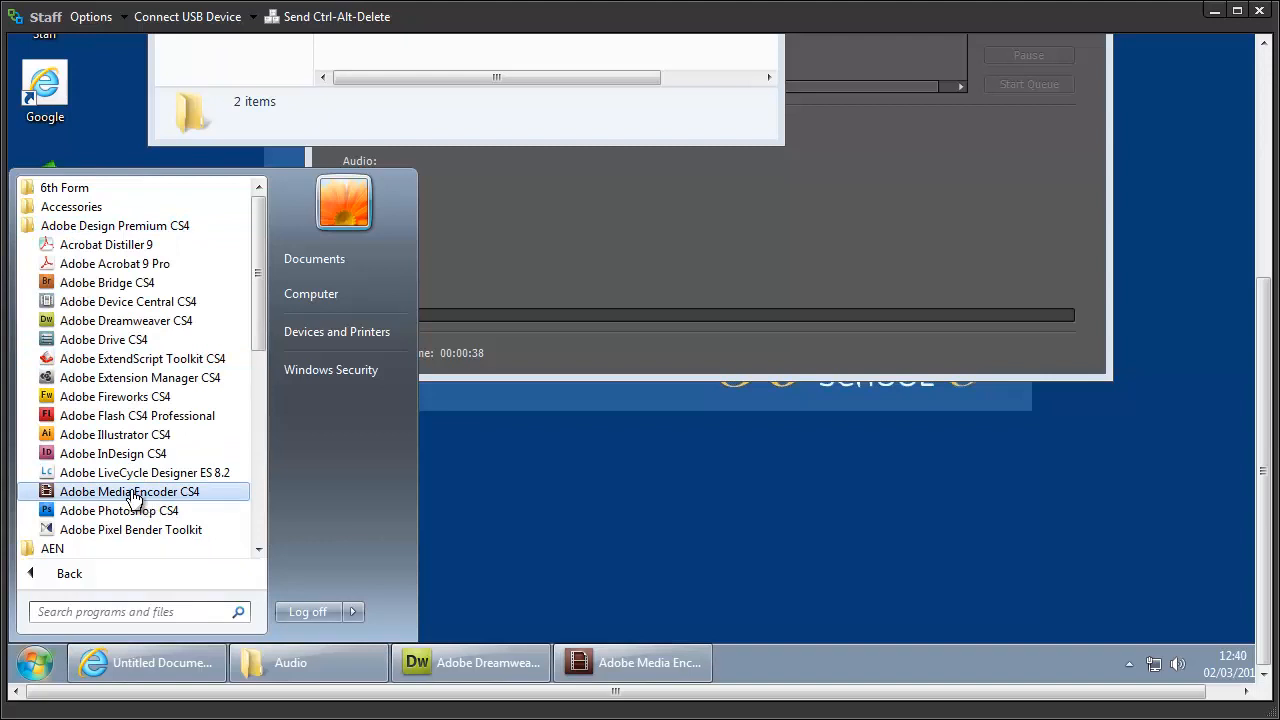
{"action": "left_click", "coordinate": [758, 580]}
Bring the Adobe Media Encoder window forward and view the Audio folder's files available for the encoding queue.
{"action": "left_click_drag", "start_coordinate": [1274, 409], "coordinate": [1274, 180]}
{"action": "left_click", "coordinate": [883, 135]}
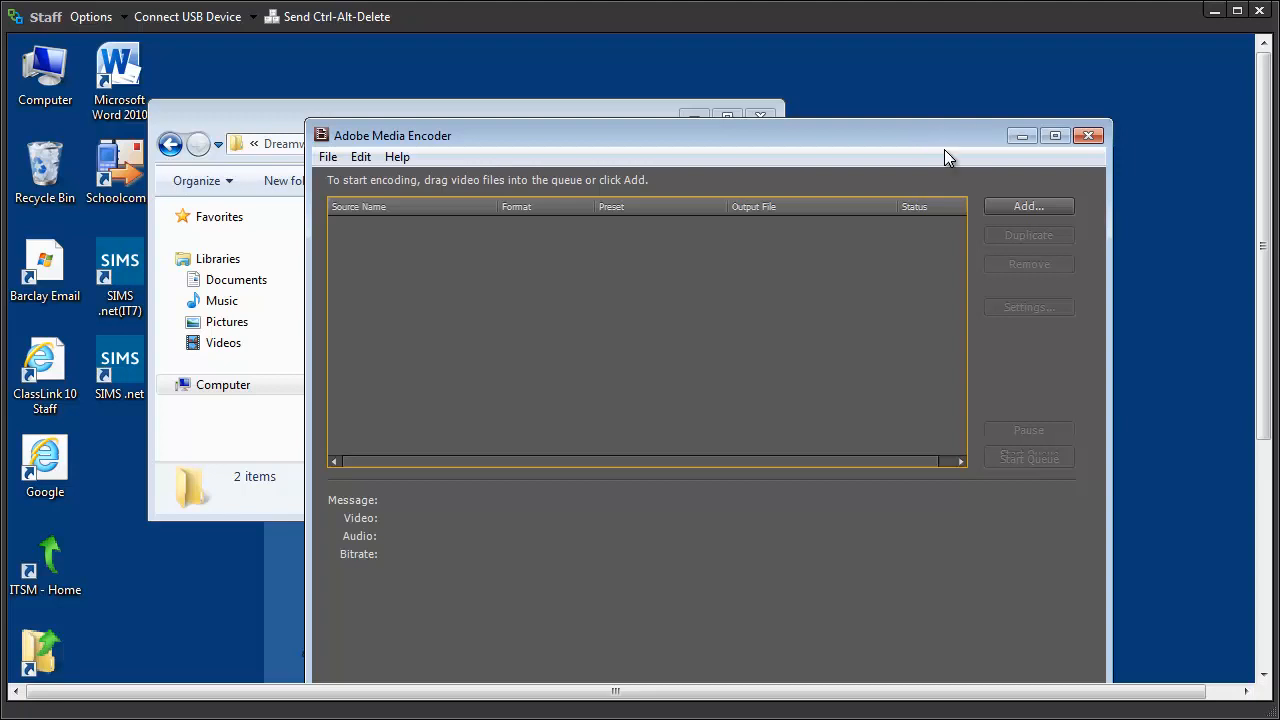
{"action": "left_click", "coordinate": [1023, 207]}
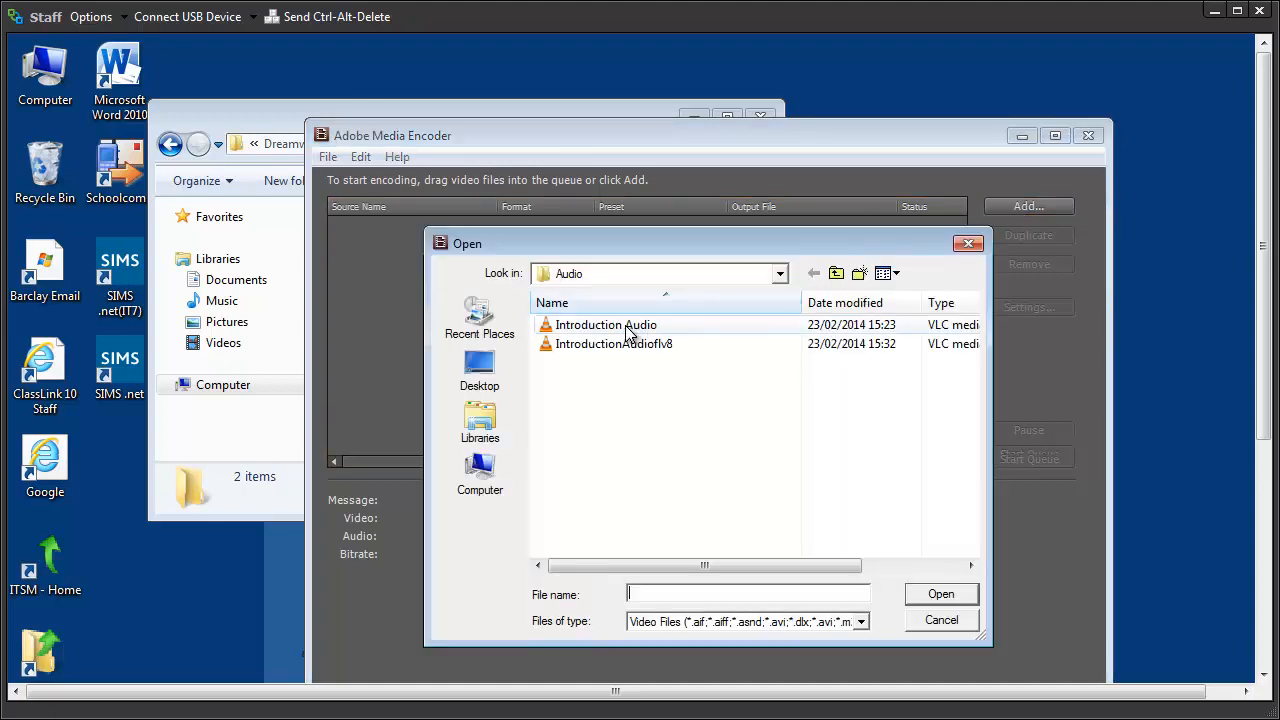
{"action": "left_click", "coordinate": [941, 621]}
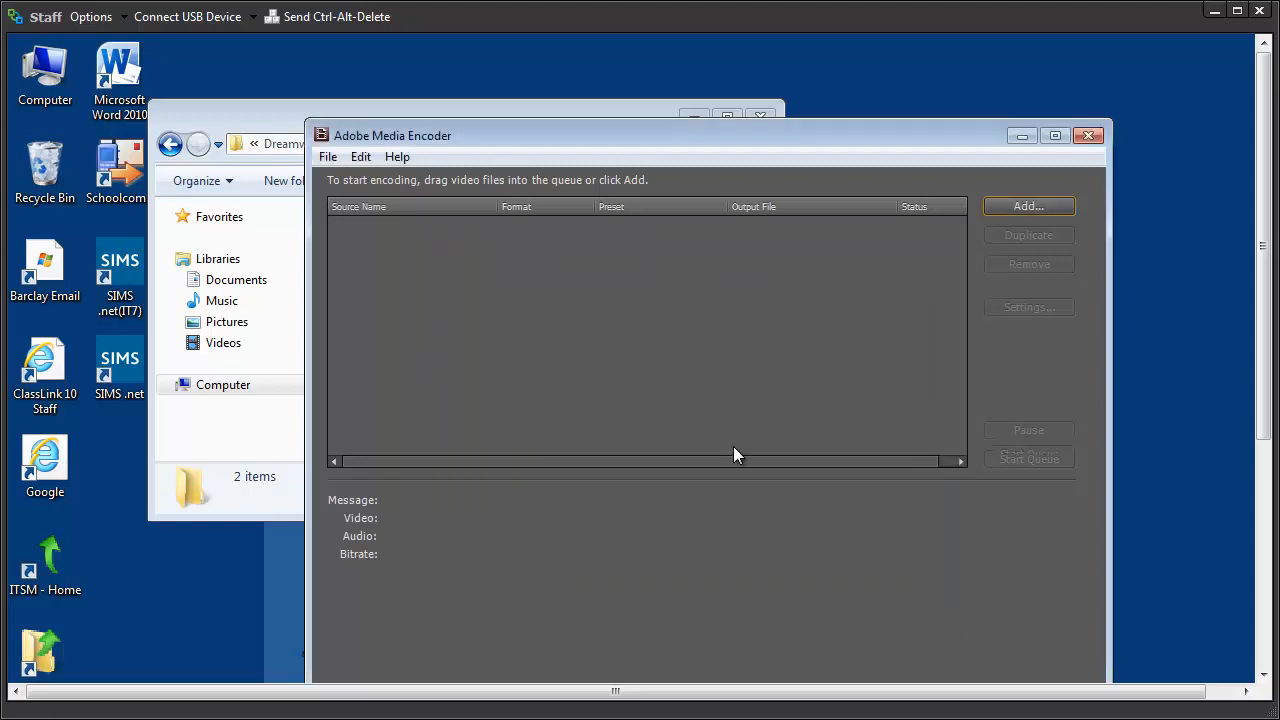
Examine the file type of Introduction Audio in its properties, from the Audio folder window.
{"action": "left_click", "coordinate": [263, 120]}
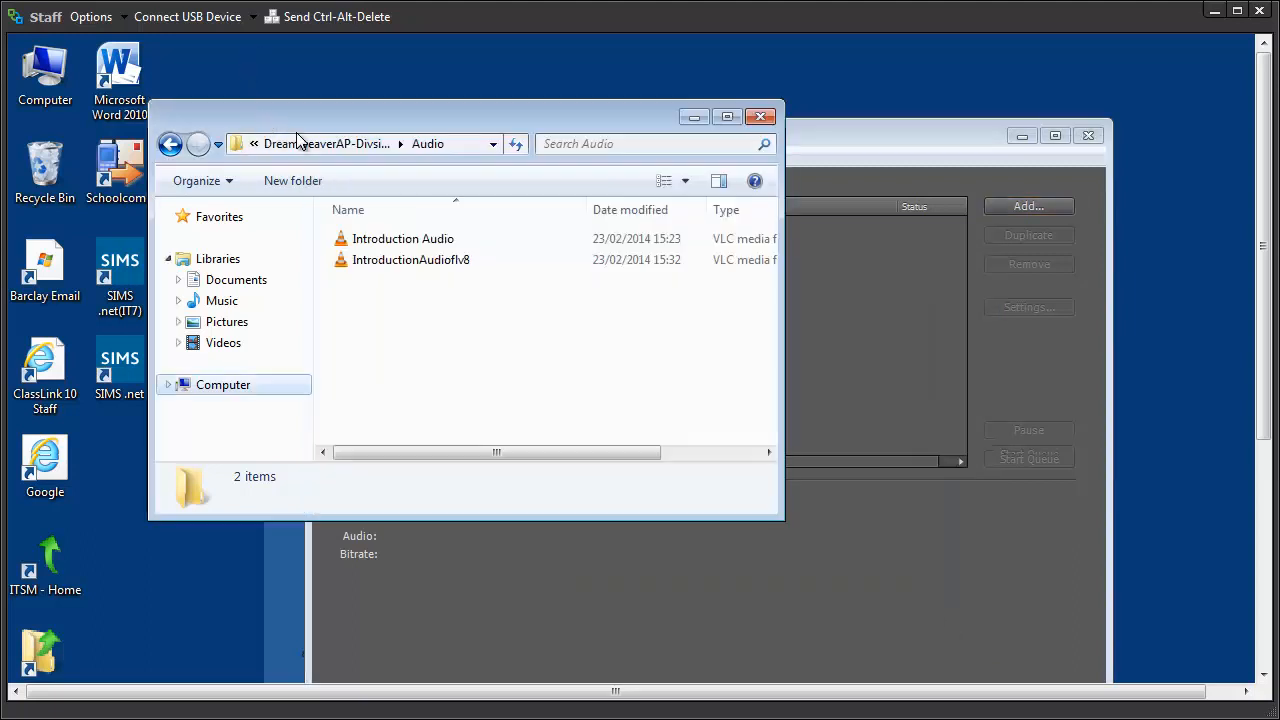
{"action": "left_click", "coordinate": [405, 245]}
{"action": "right_click", "coordinate": [405, 245]}
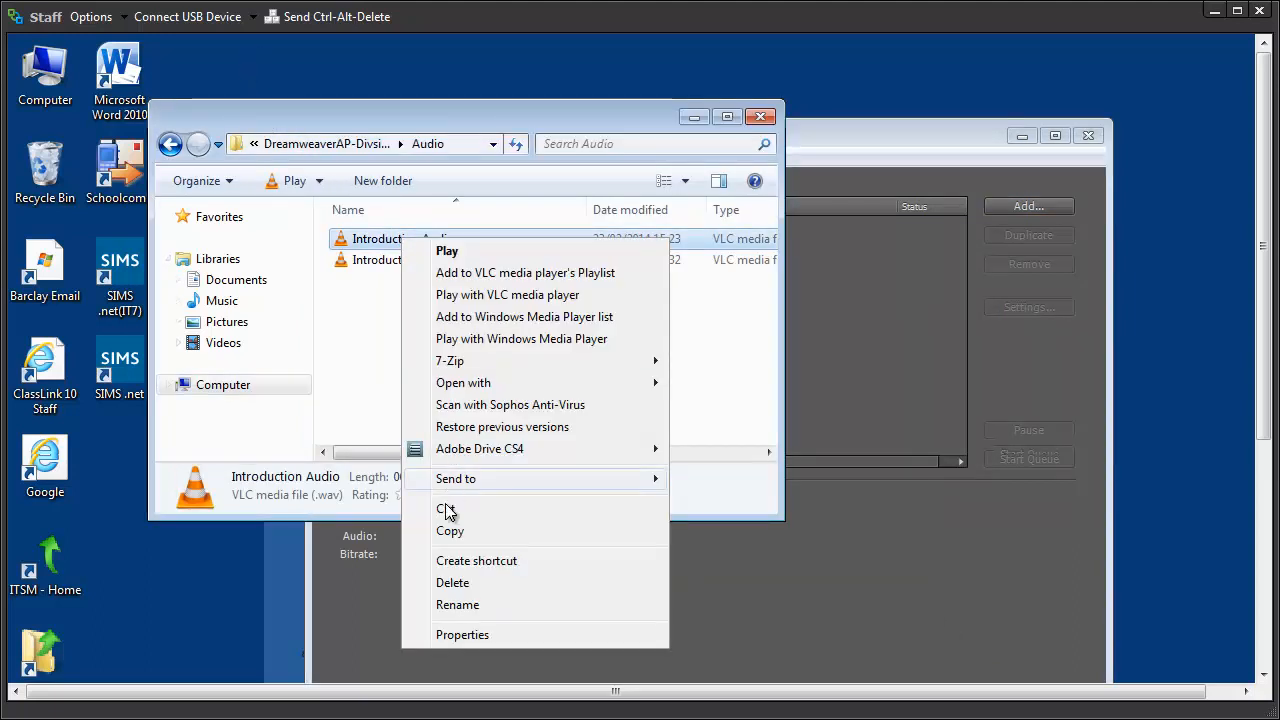
{"action": "left_click", "coordinate": [470, 636]}
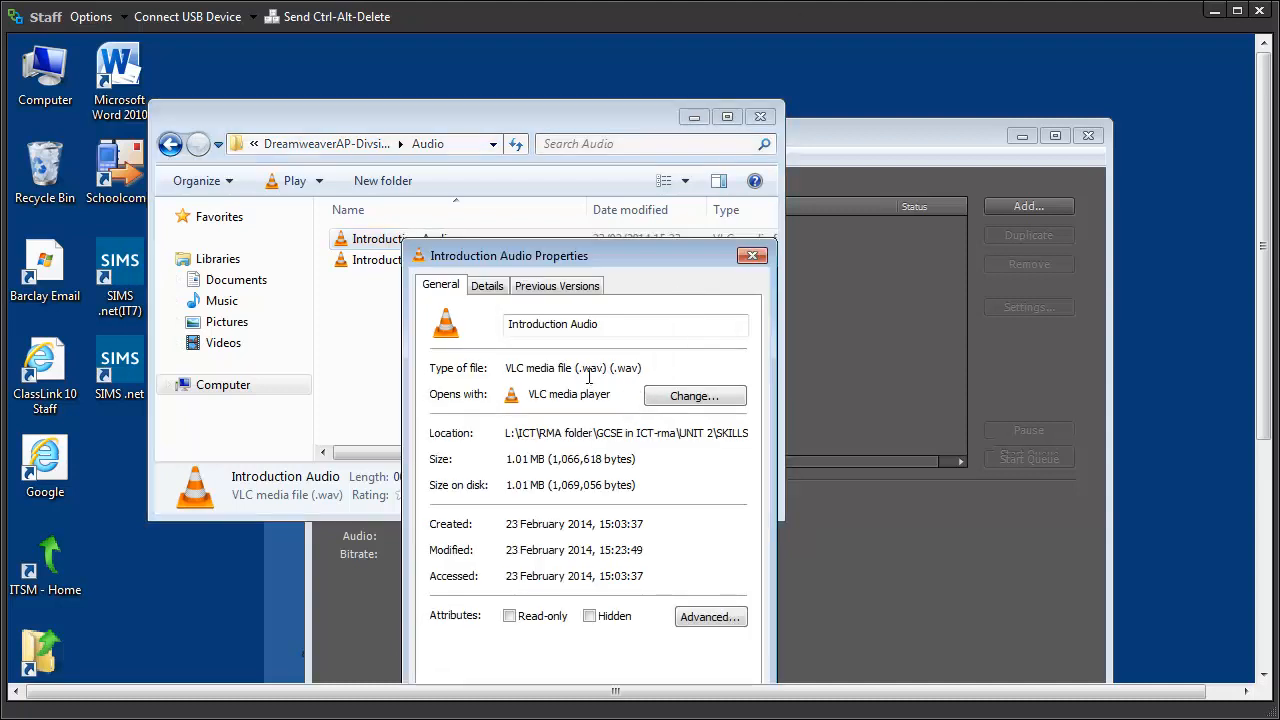
{"action": "left_click", "coordinate": [753, 257]}
Examine the file type of IntroductionAudioflv8 in its properties.
{"action": "right_click", "coordinate": [440, 266]}
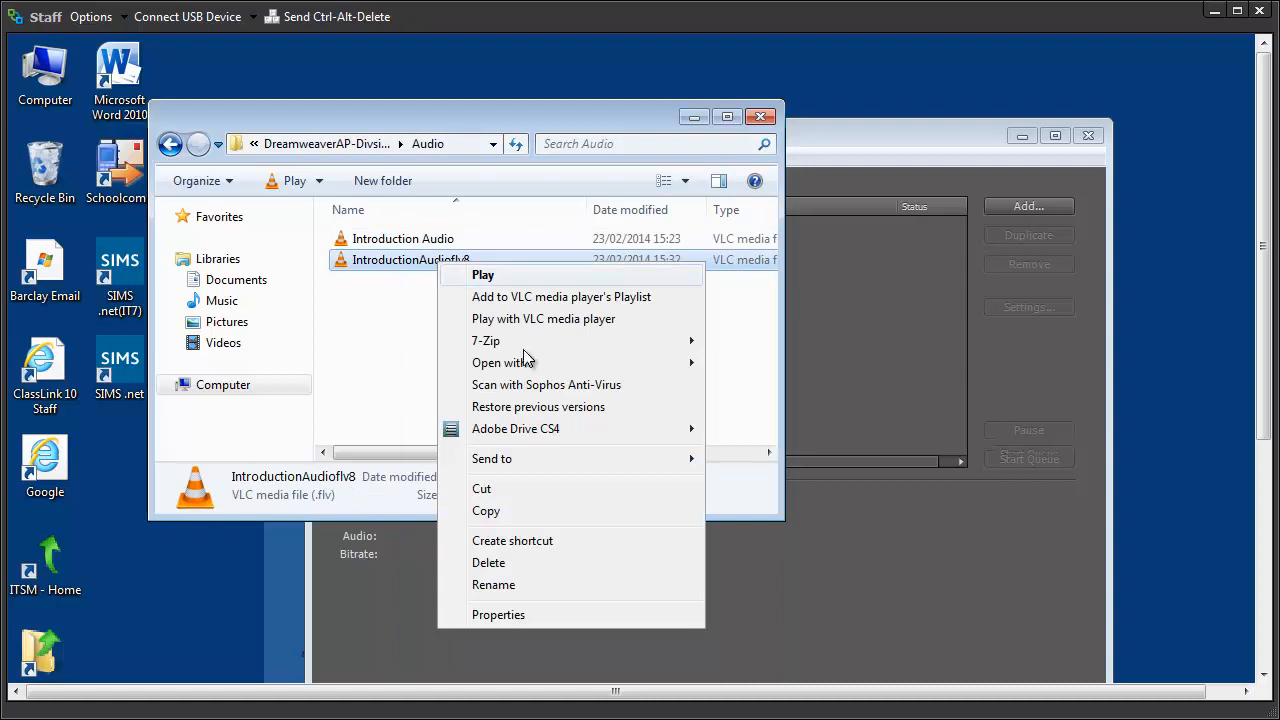
{"action": "left_click", "coordinate": [501, 615]}
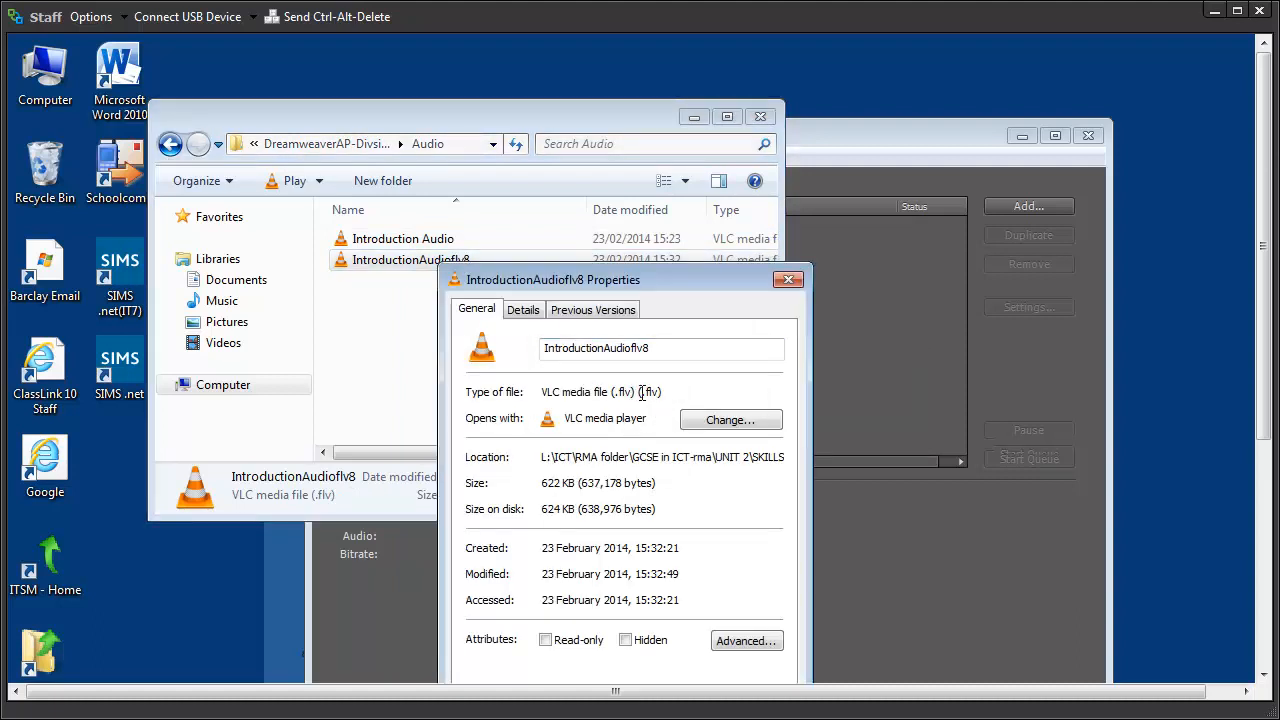
{"action": "left_click", "coordinate": [788, 283]}
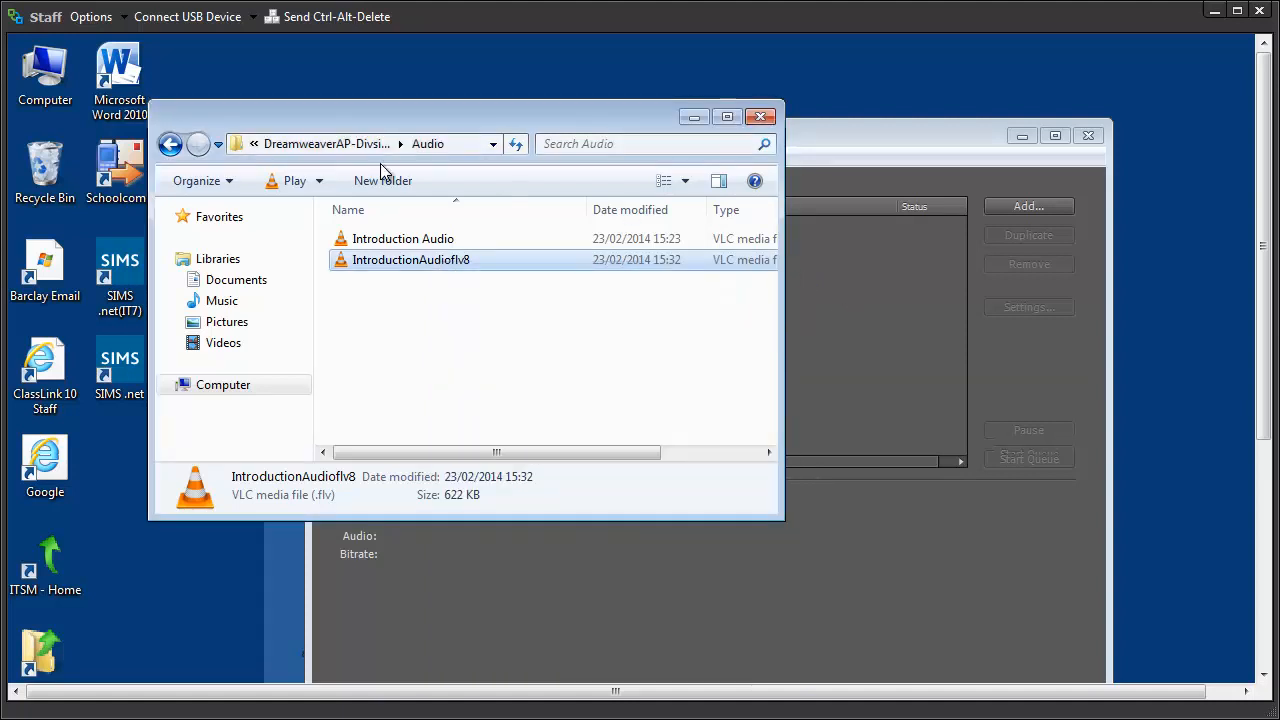
Add the Introduction Audio file from the Audio folder to the Adobe Media Encoder queue.
{"action": "left_click", "coordinate": [834, 134]}
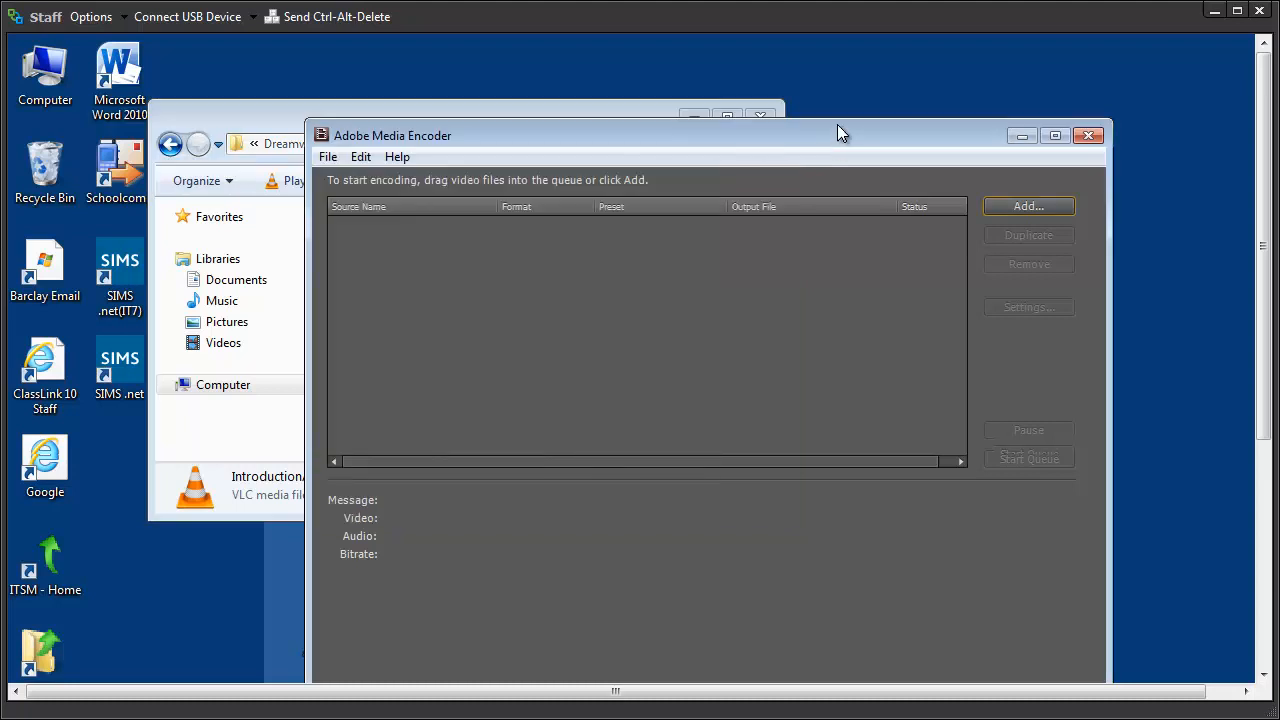
{"action": "mouse_move", "coordinate": [840, 133]}
{"action": "left_mouse_down"}
{"action": "mouse_move", "coordinate": [842, 94]}
{"action": "mouse_move", "coordinate": [844, 108]}
{"action": "left_mouse_up"}
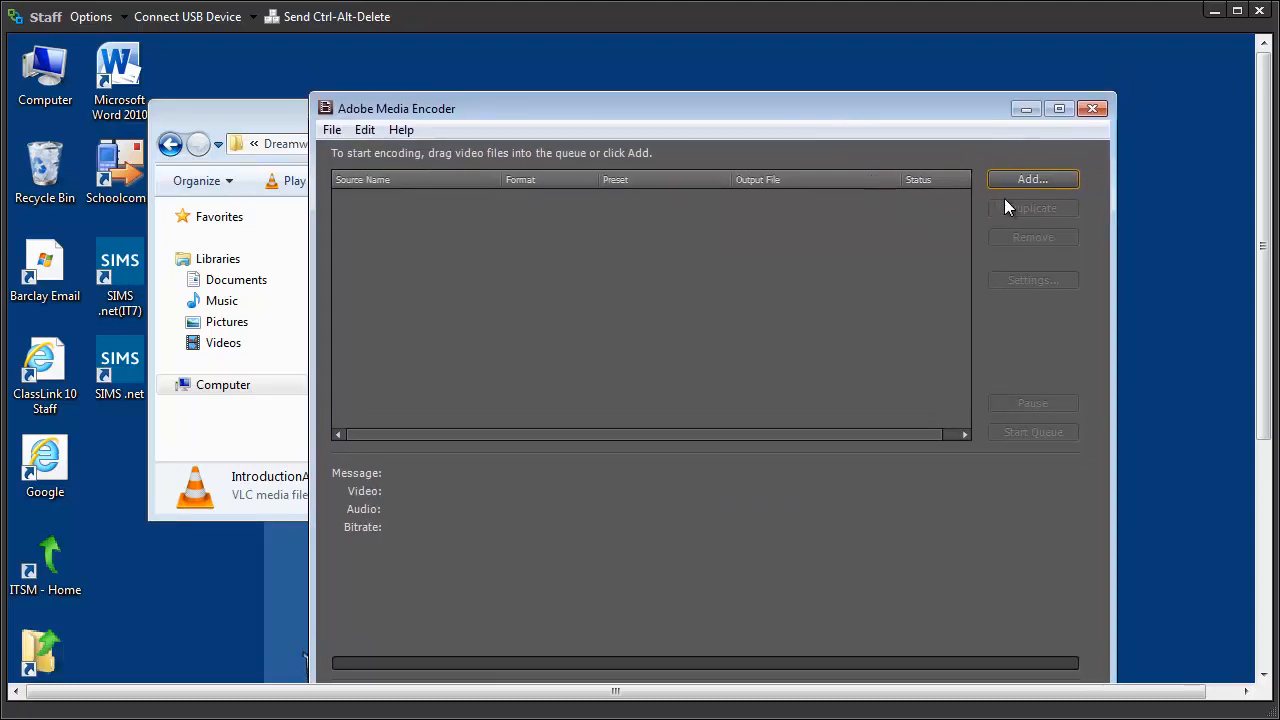
{"action": "left_click", "coordinate": [1029, 182]}
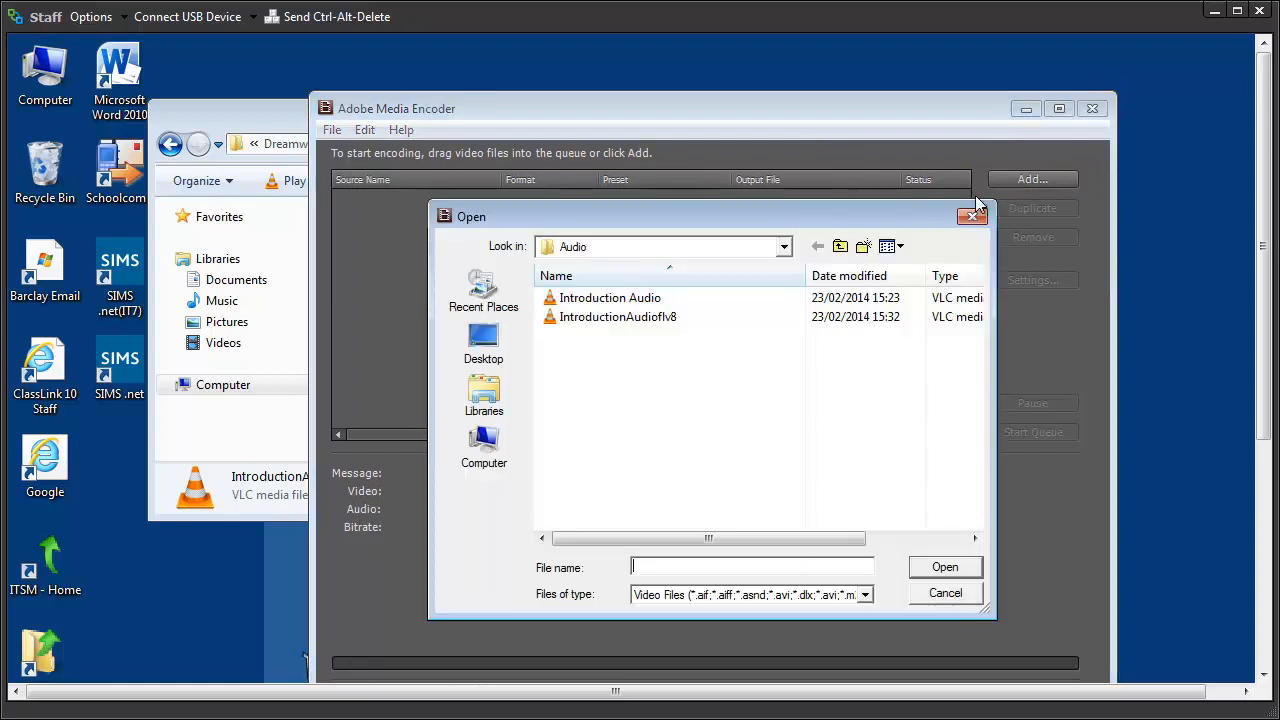
{"action": "left_click", "coordinate": [646, 299]}
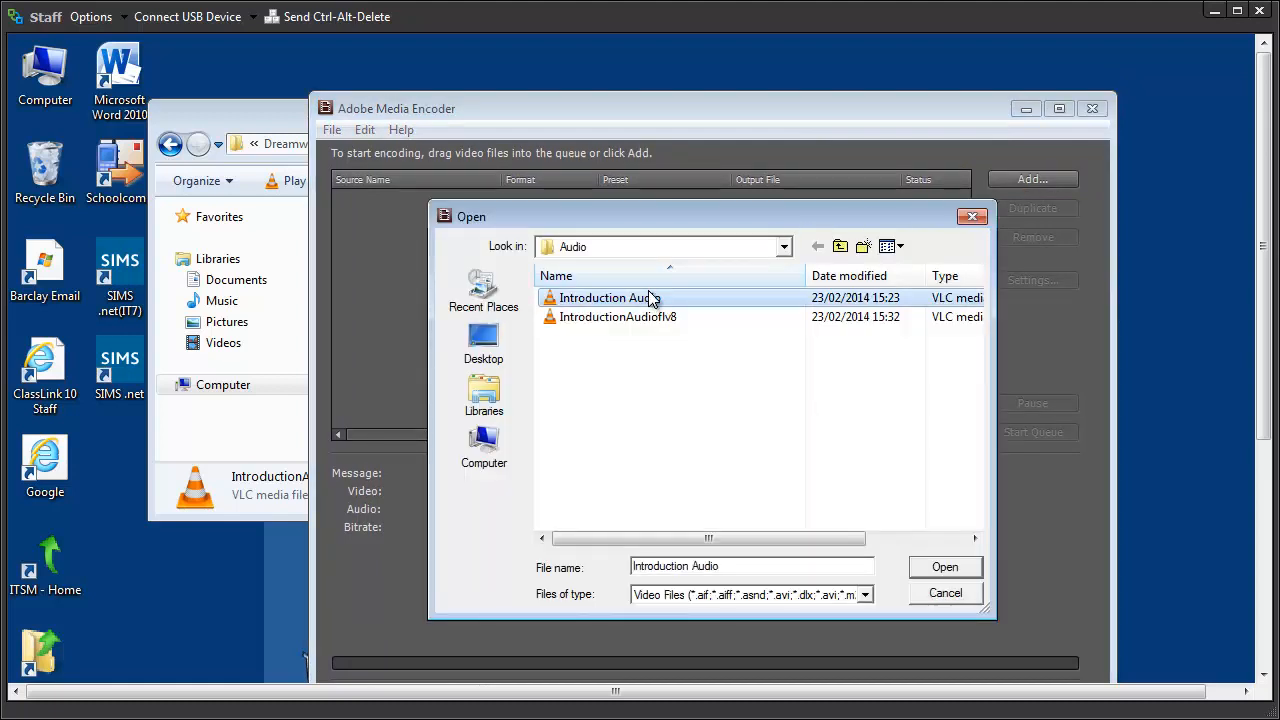
{"action": "left_click", "coordinate": [943, 569]}
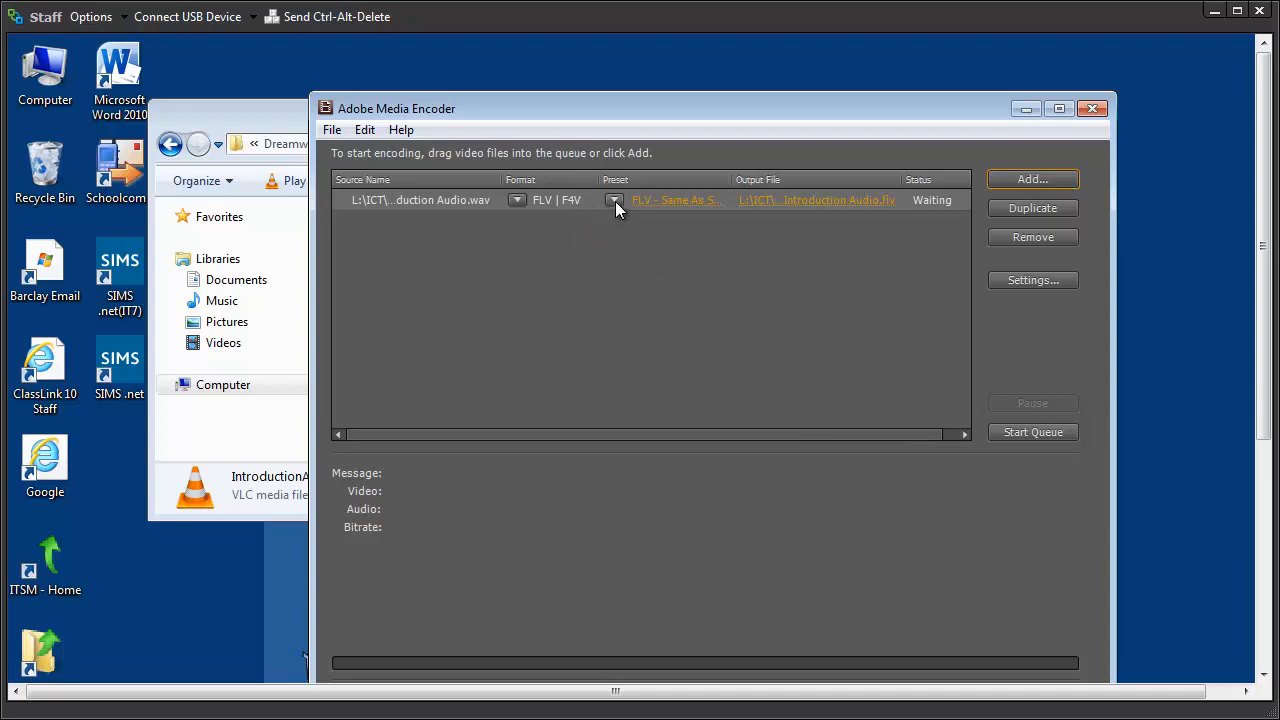
Choose the preset FLV - Same As Source (Flash 8 and Higher) for the queued Introduction Audio job.
{"action": "left_click", "coordinate": [615, 201]}
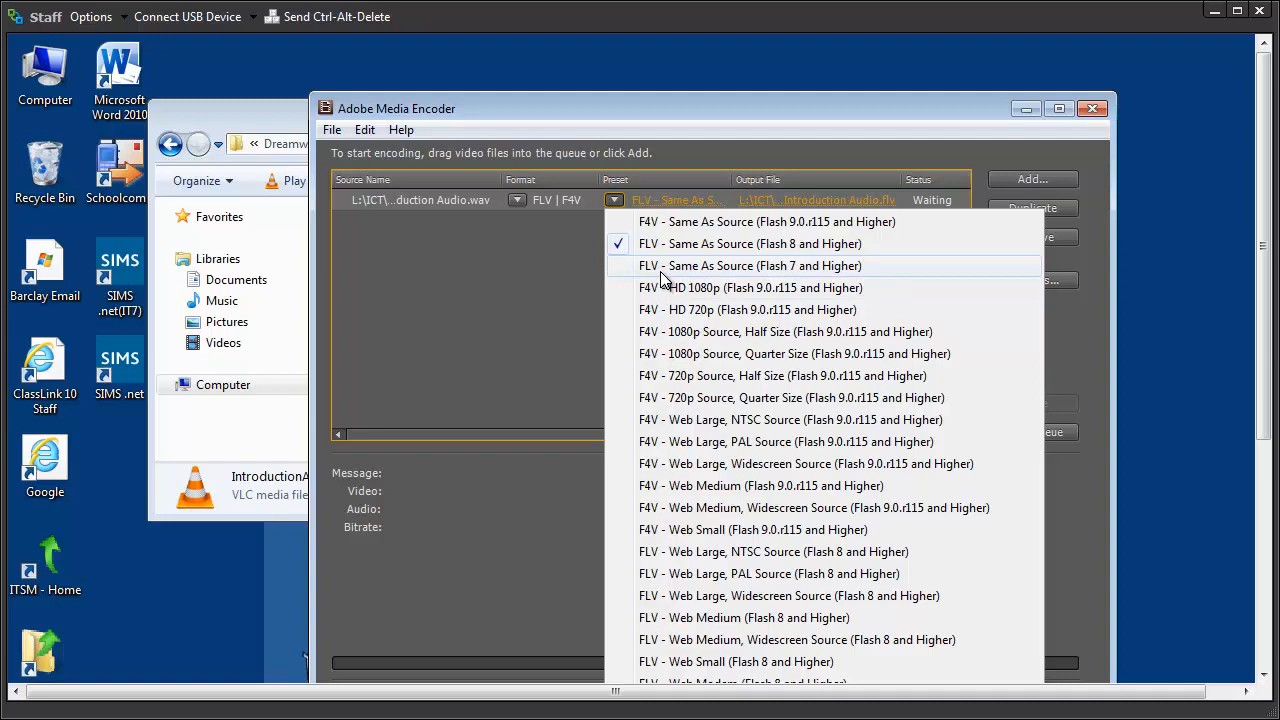
{"action": "left_click", "coordinate": [711, 246]}
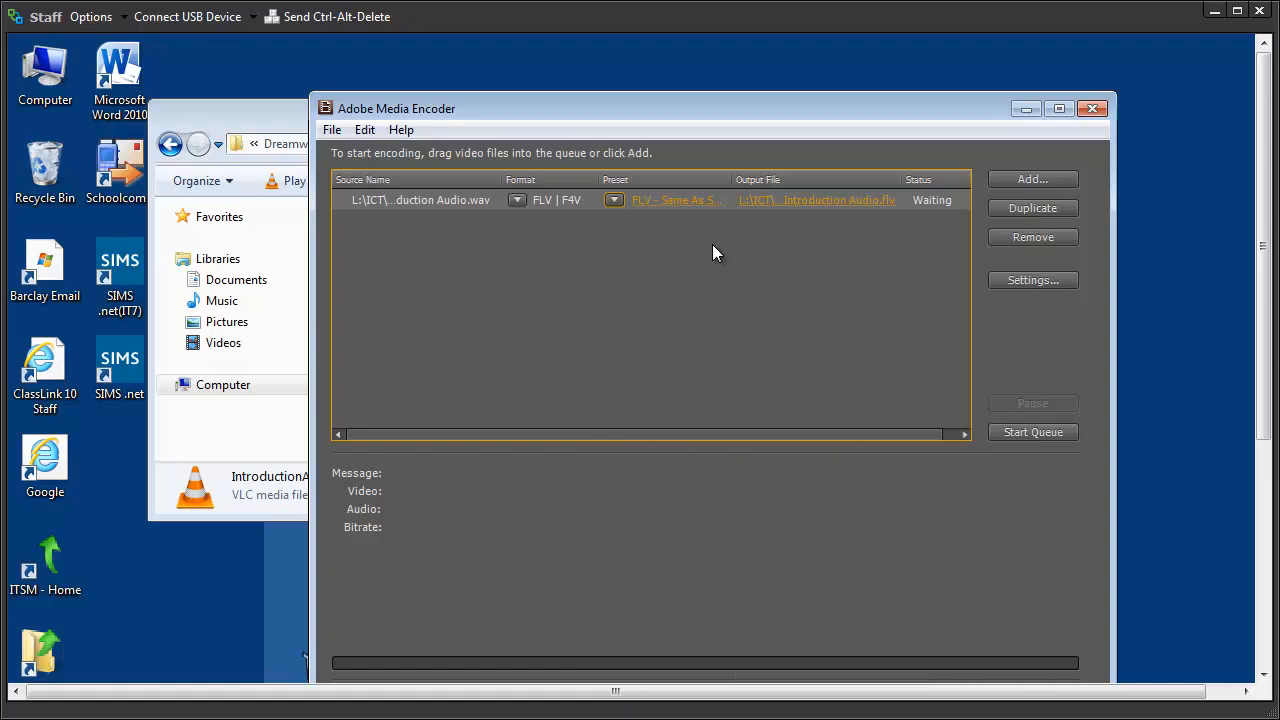
{"action": "left_click", "coordinate": [614, 200]}
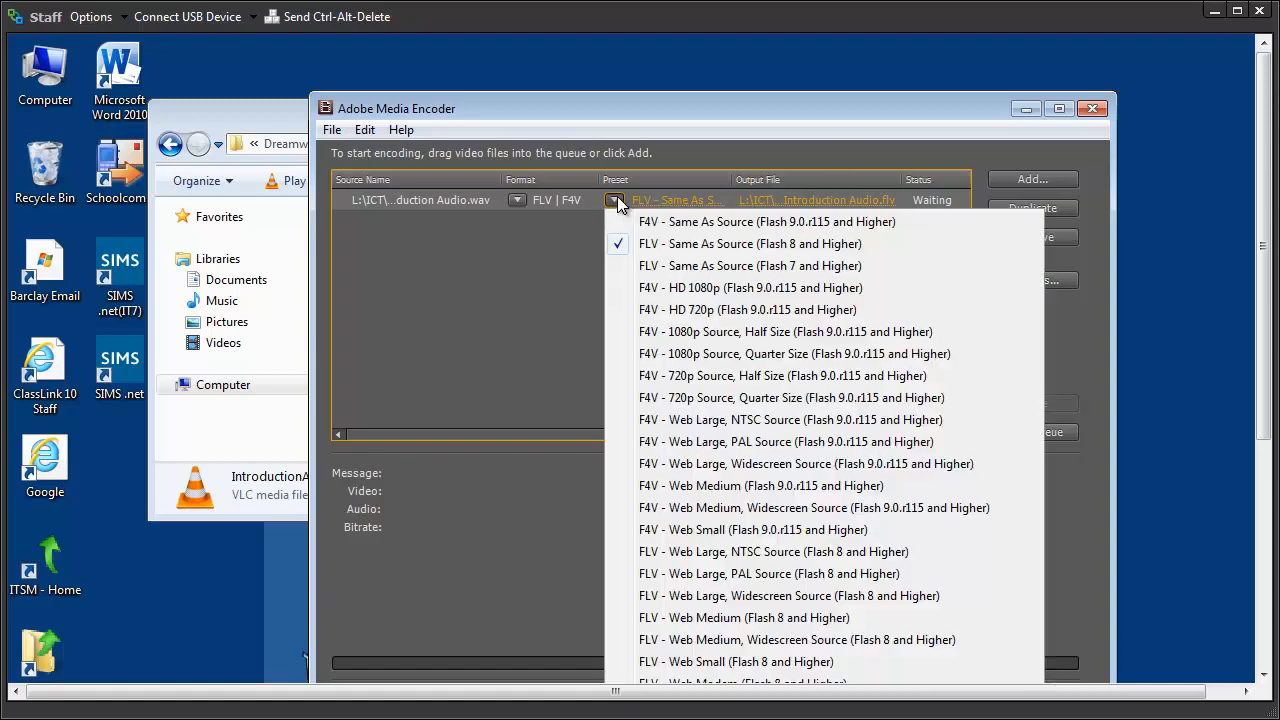
{"action": "left_click", "coordinate": [580, 262]}
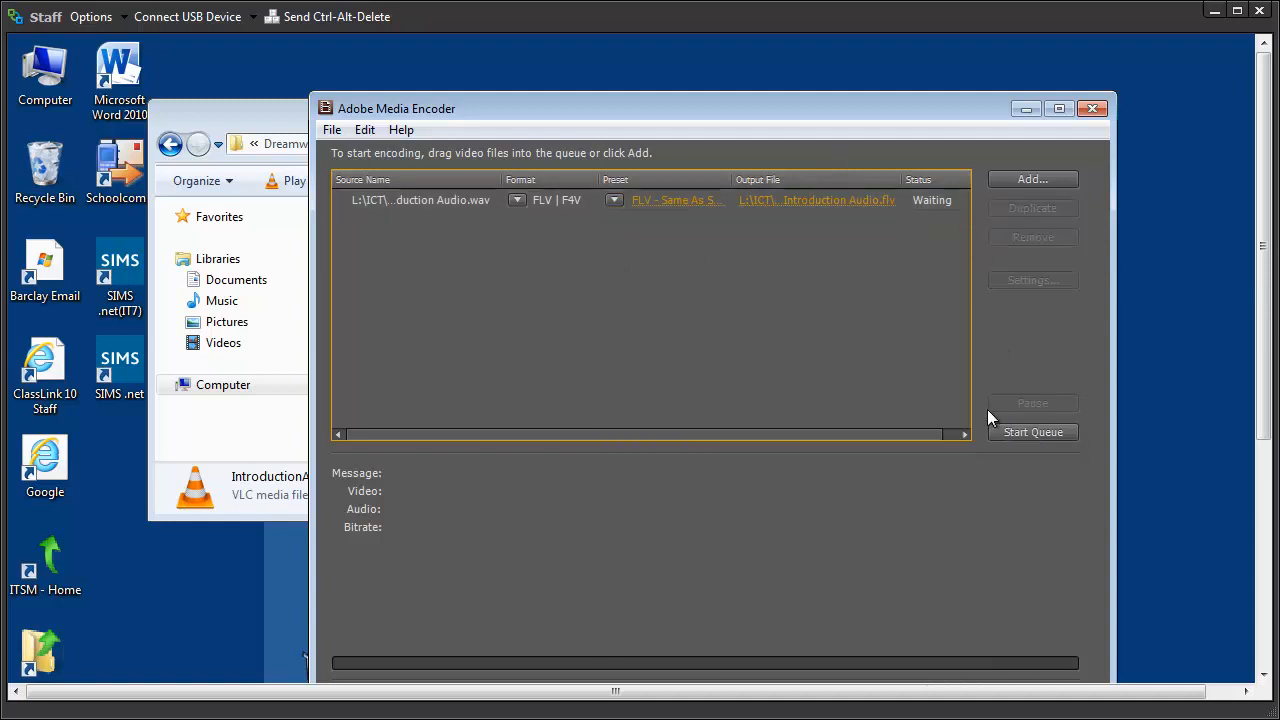
Start encoding the queue, then stop it without finishing the current file.
{"action": "left_click", "coordinate": [1021, 433]}
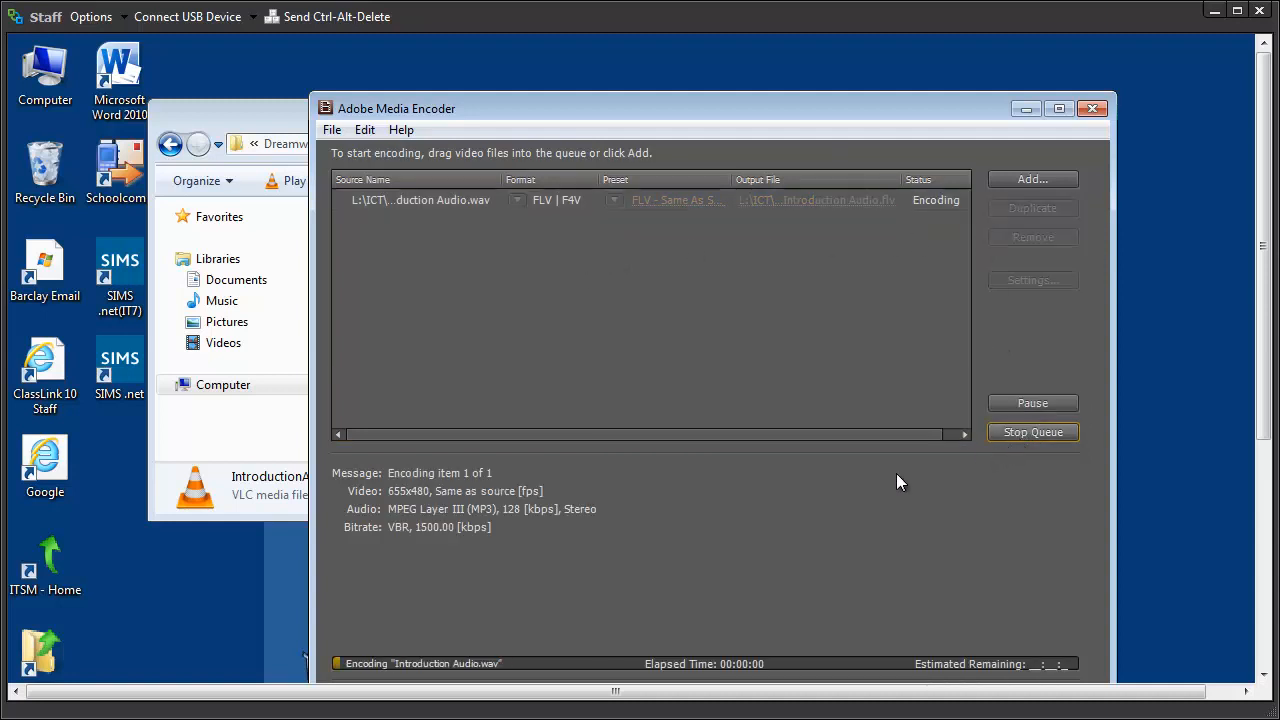
{"action": "left_click", "coordinate": [1018, 434]}
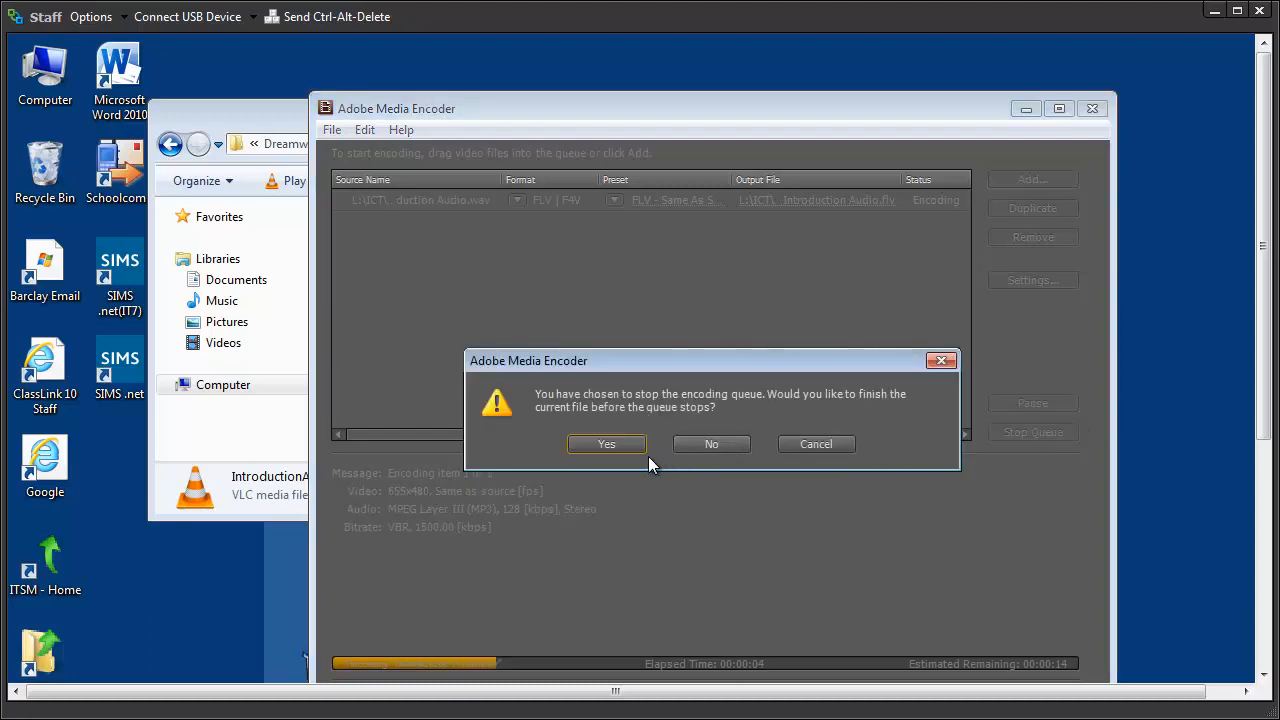
{"action": "left_click", "coordinate": [720, 444]}
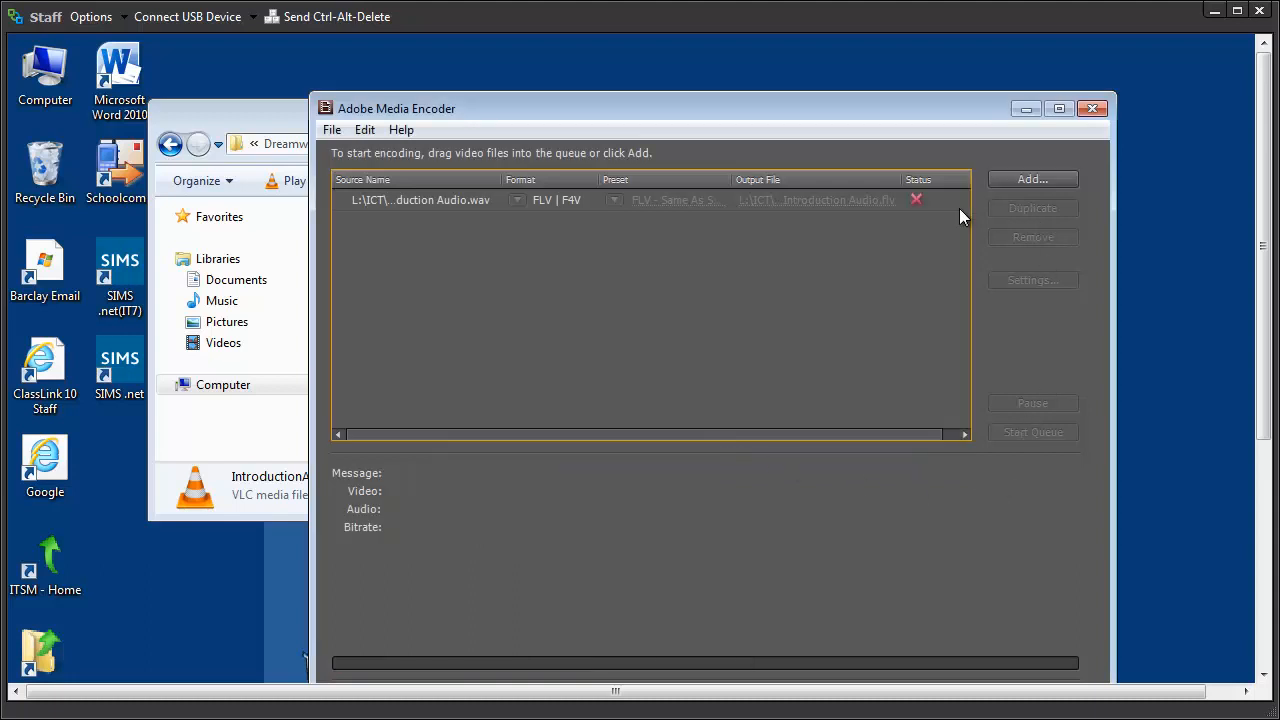
Remove the stopped Introduction Audio job from the encoding queue.
{"action": "left_click", "coordinate": [431, 199]}
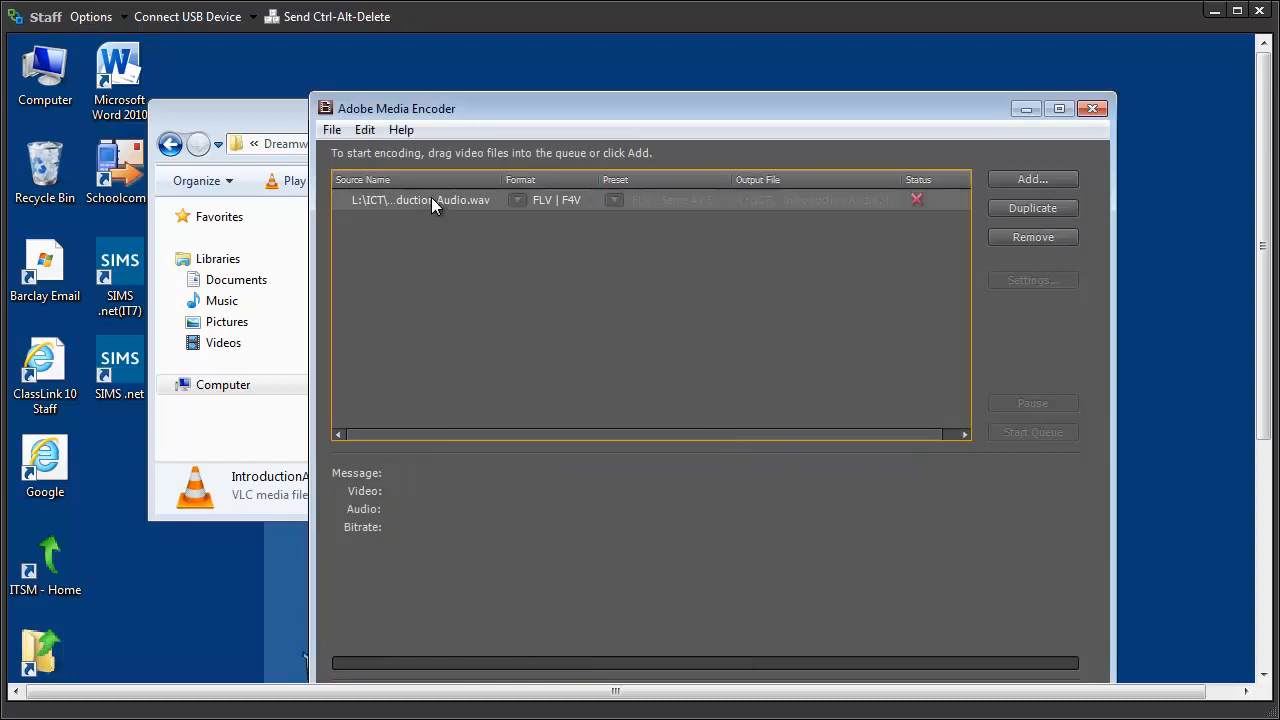
{"action": "left_click", "coordinate": [1032, 240]}
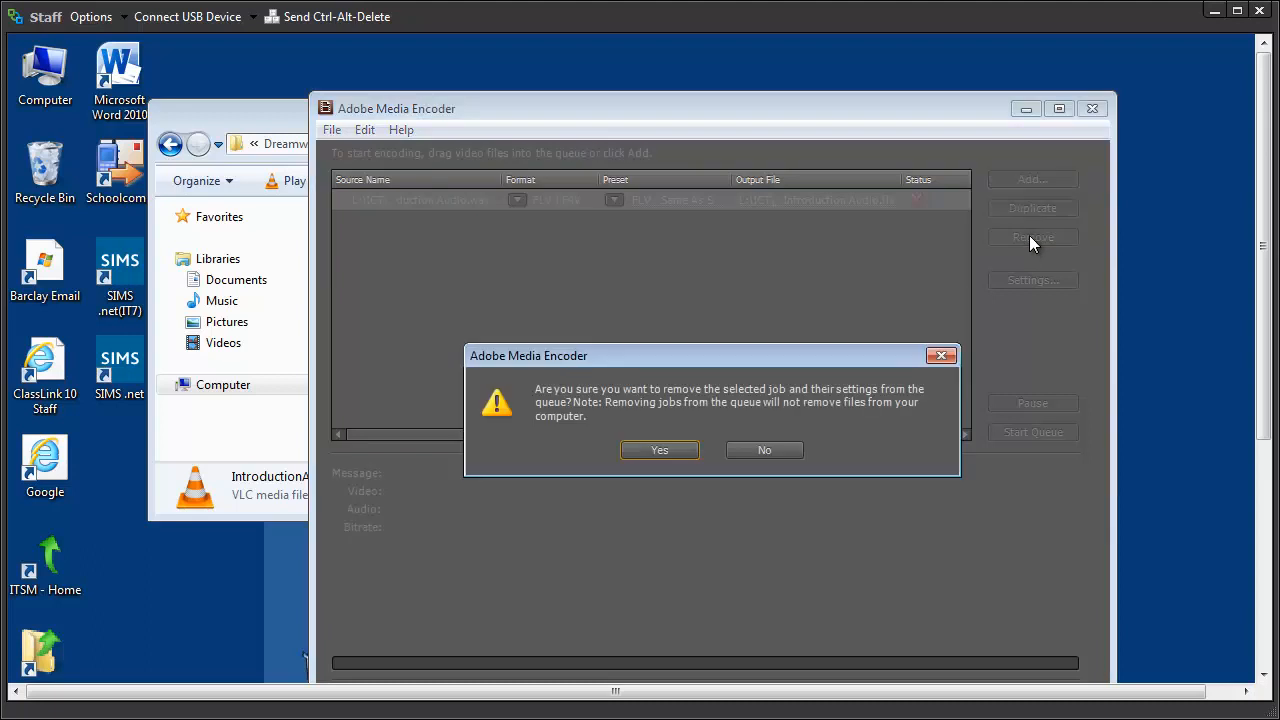
{"action": "left_click", "coordinate": [680, 451]}
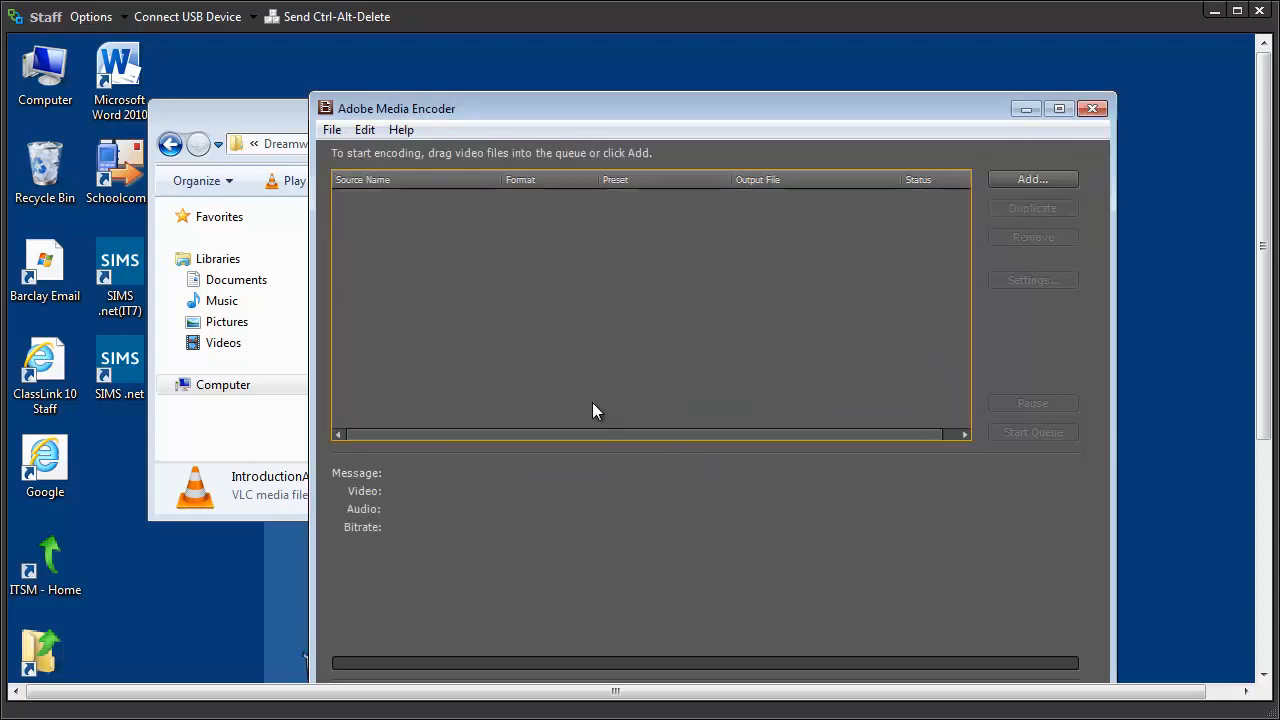
Switch back to Dreamweaver with the TESTING.html home page showing.
{"action": "left_click", "coordinate": [283, 125]}
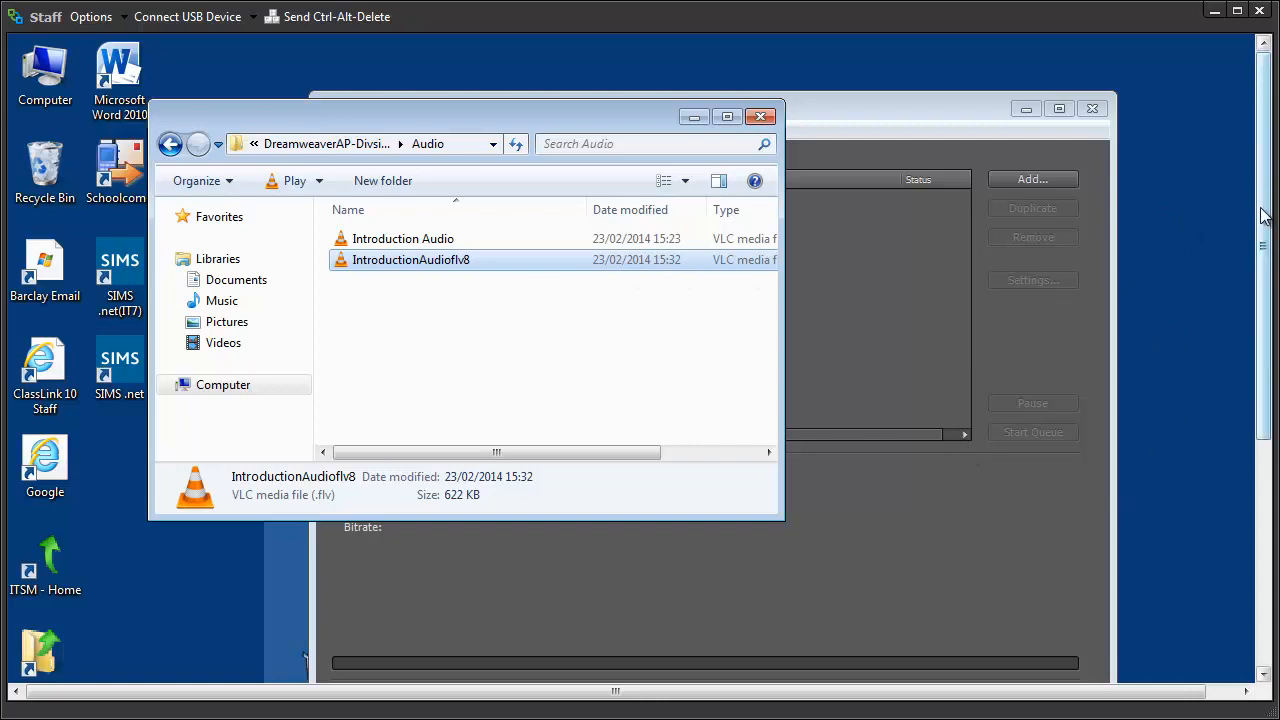
{"action": "left_click_drag", "start_coordinate": [1263, 216], "coordinate": [1212, 462]}
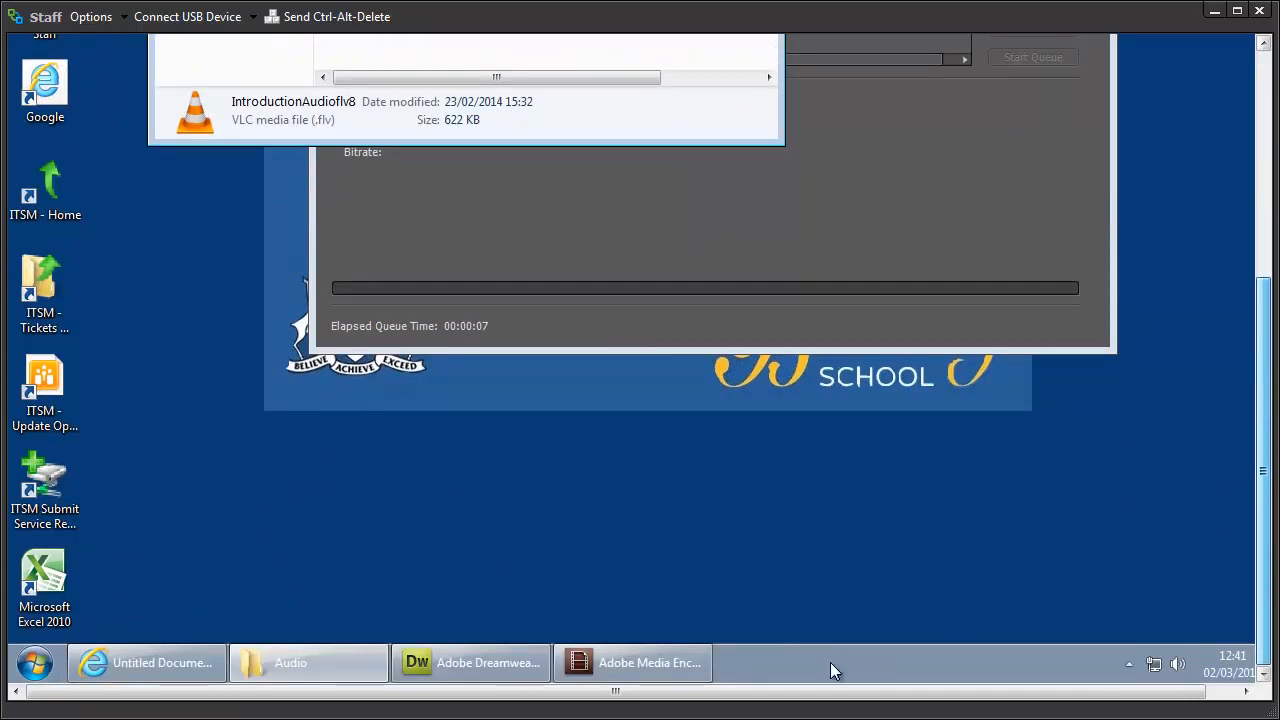
{"action": "left_click", "coordinate": [494, 659]}
{"action": "left_click_drag", "start_coordinate": [1262, 385], "coordinate": [1277, 183]}
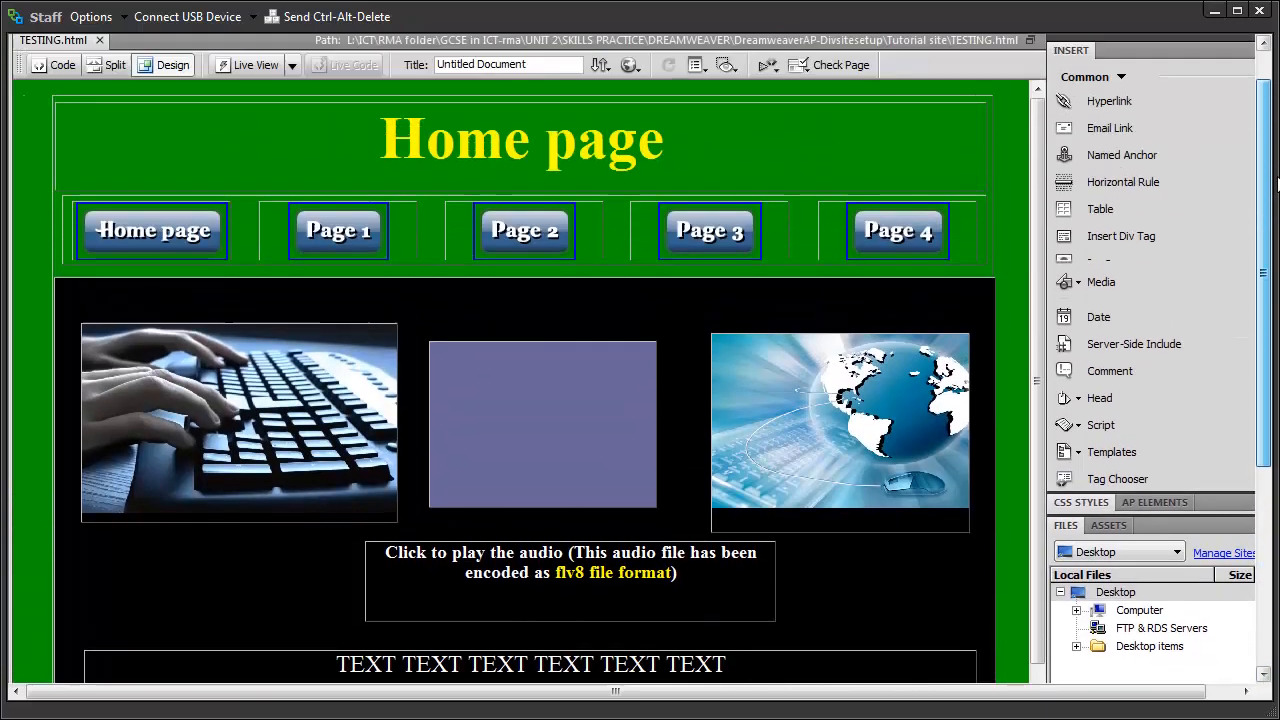
Start inserting the FLV file IntroductionAudioflv8 from the Audio folder into the empty box between the two images, and detect its size.
{"action": "left_click", "coordinate": [544, 425]}
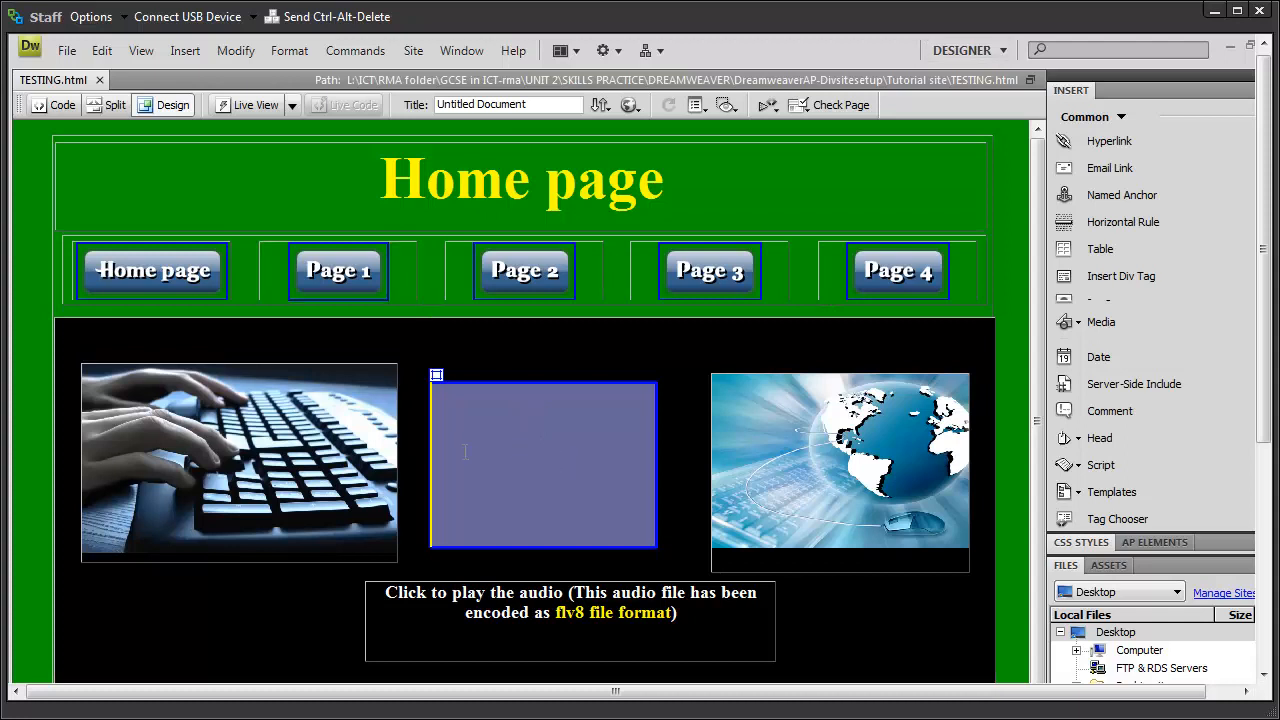
{"action": "left_click", "coordinate": [181, 56]}
{"action": "mouse_move", "coordinate": [229, 150]}
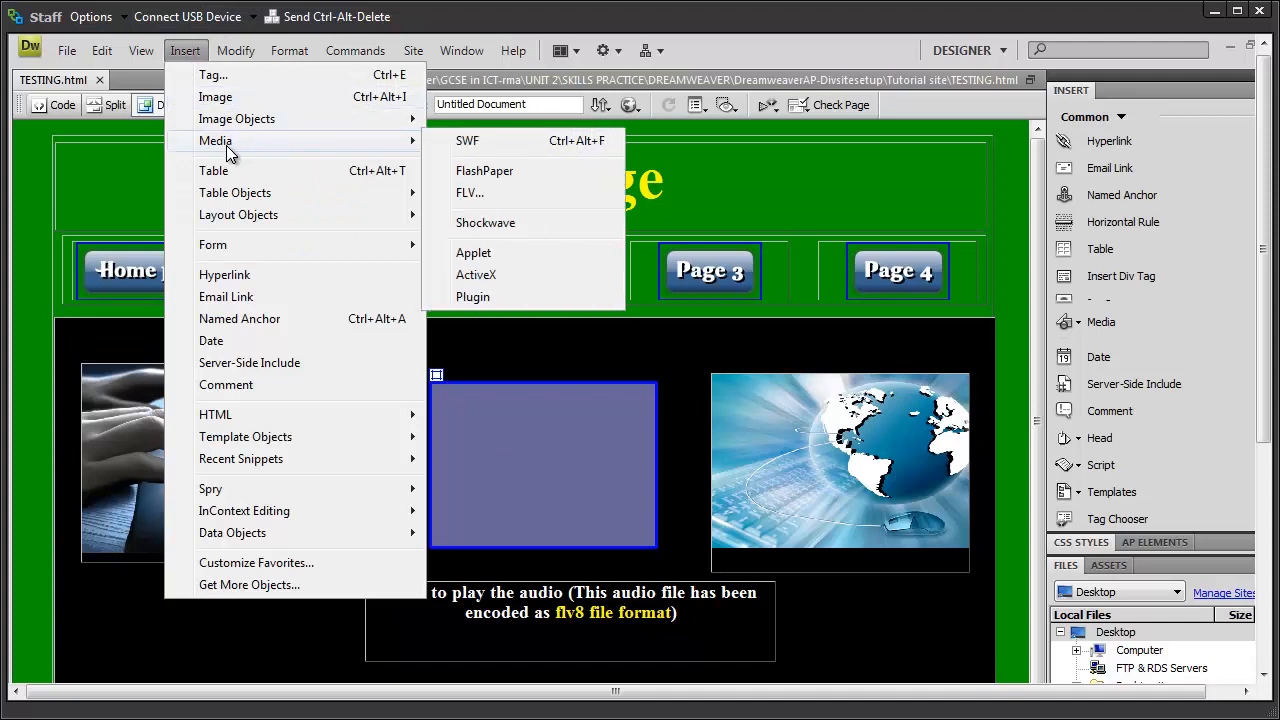
{"action": "left_click", "coordinate": [476, 200]}
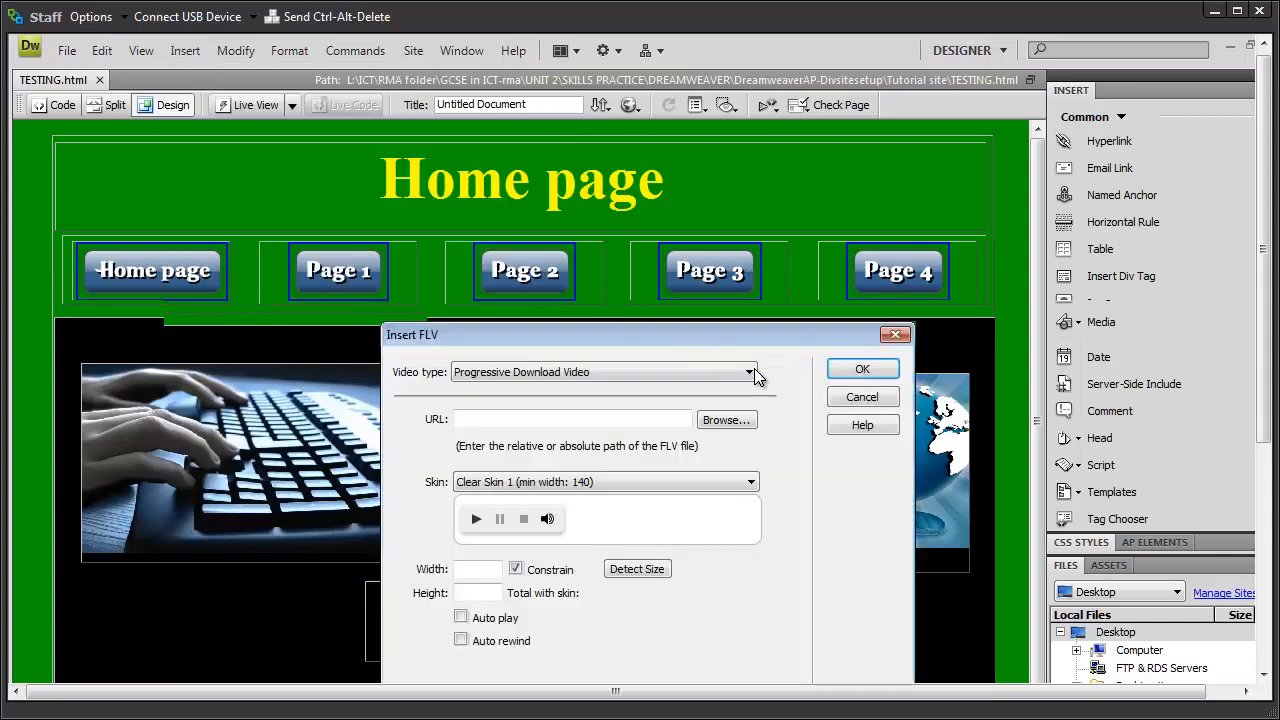
{"action": "left_click", "coordinate": [724, 419]}
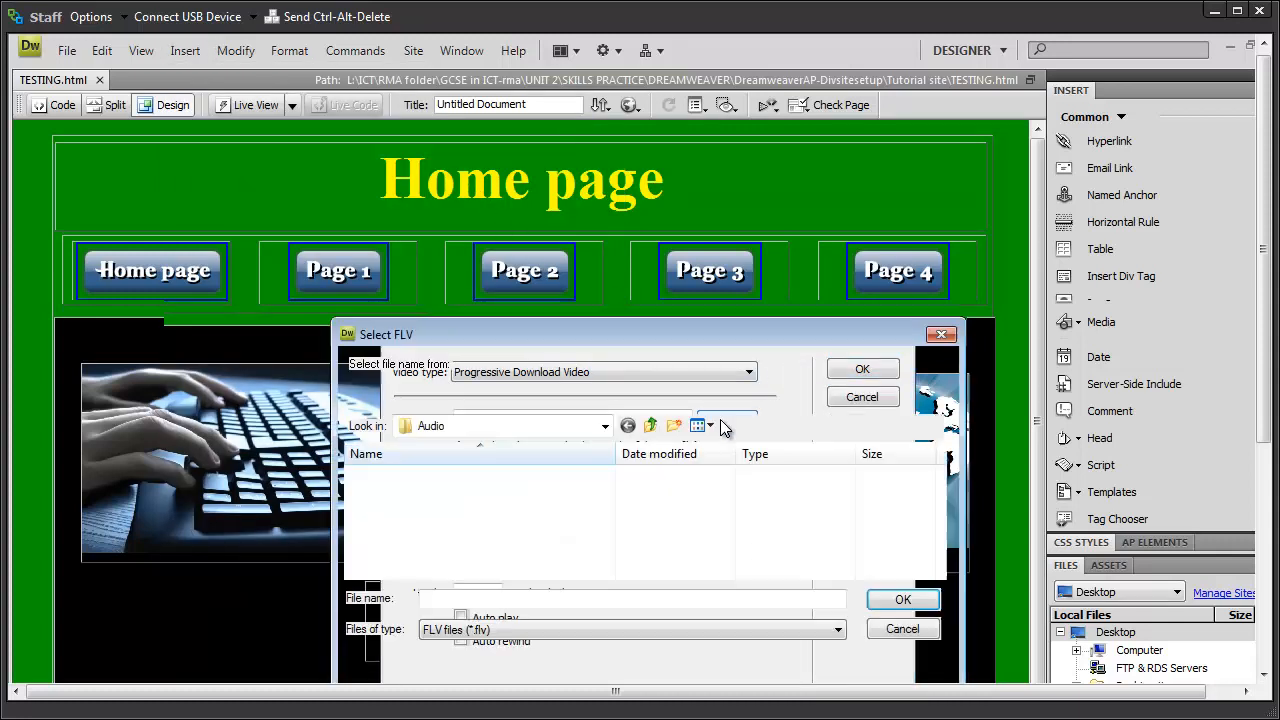
{"action": "left_click", "coordinate": [440, 475]}
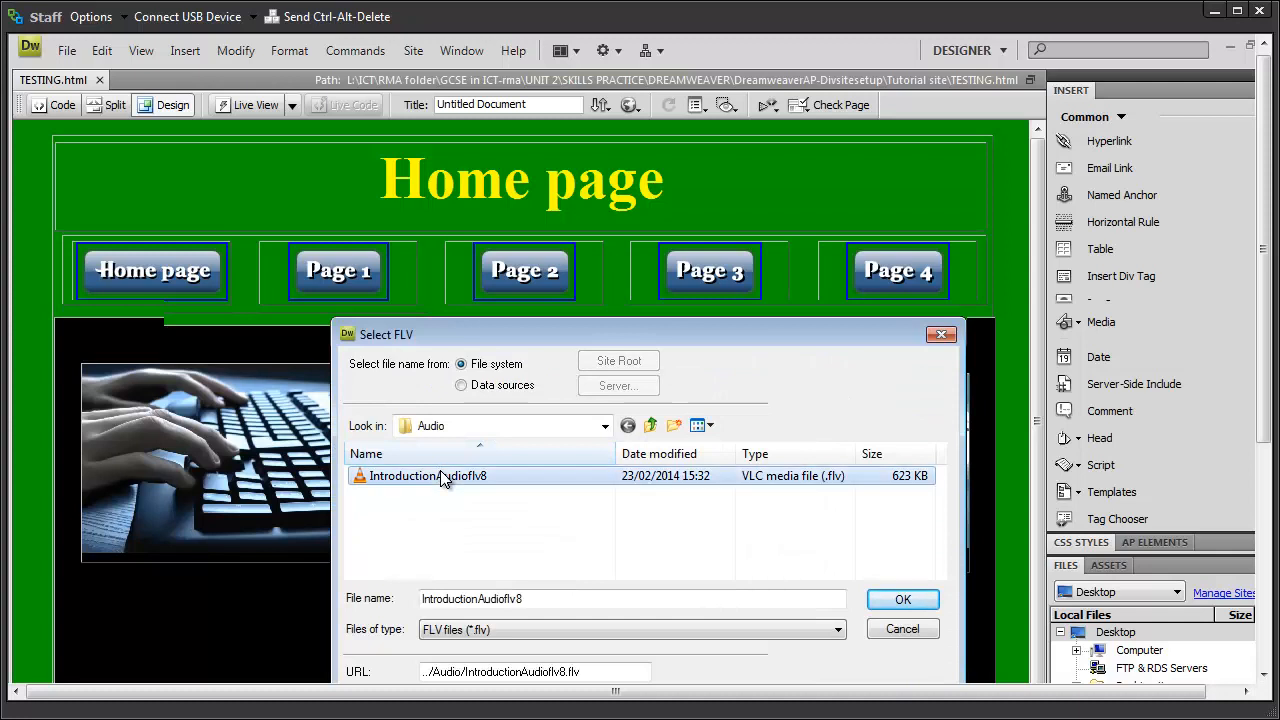
{"action": "left_click", "coordinate": [905, 600]}
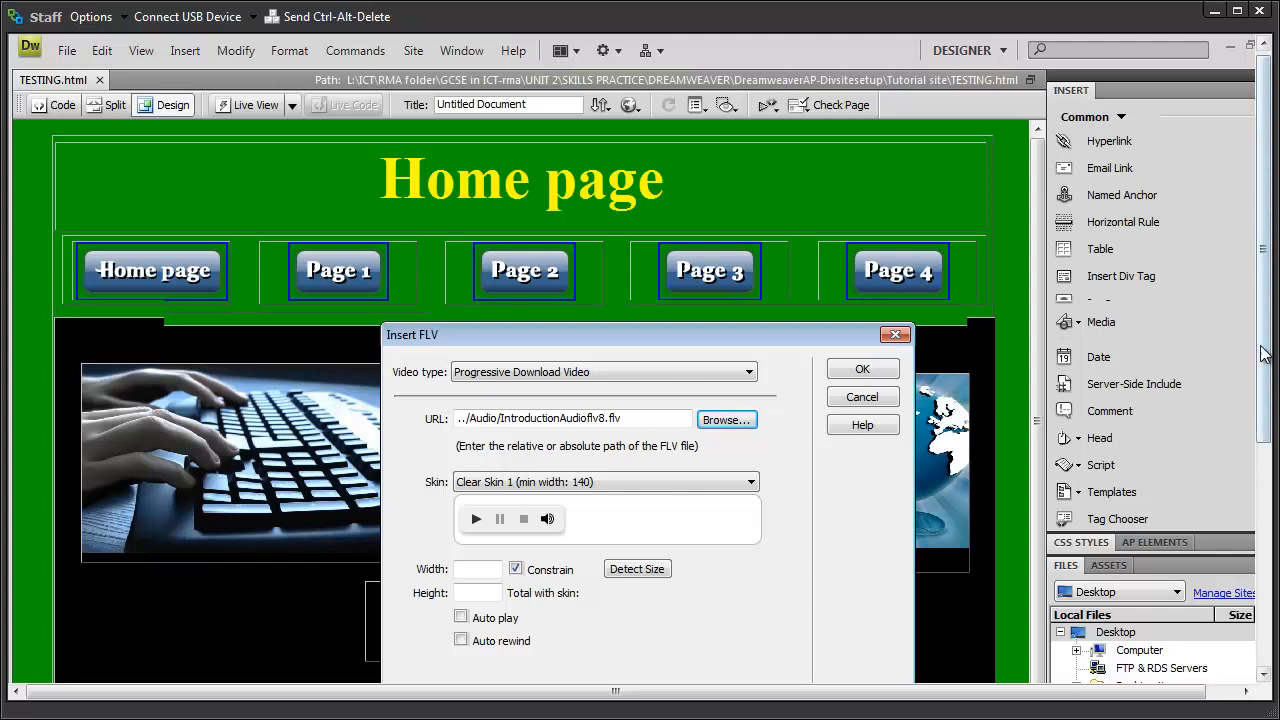
{"action": "left_click_drag", "start_coordinate": [1265, 350], "coordinate": [1268, 402]}
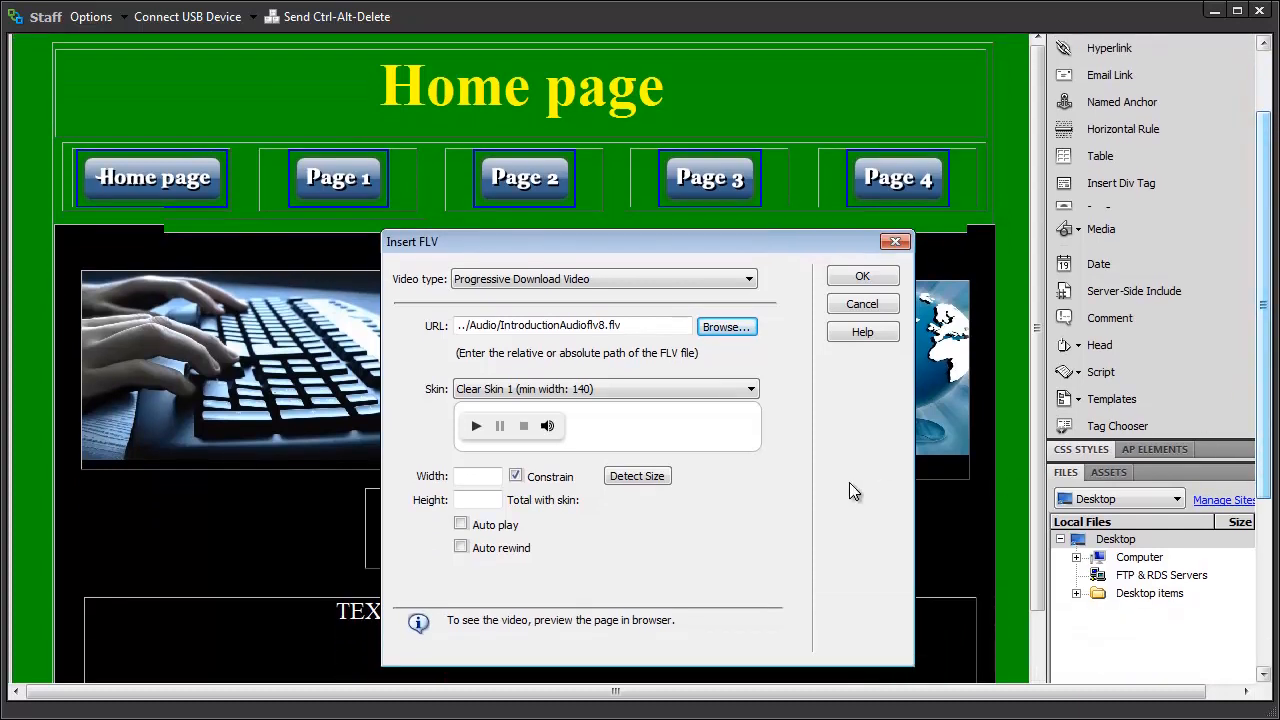
{"action": "left_click", "coordinate": [626, 477]}
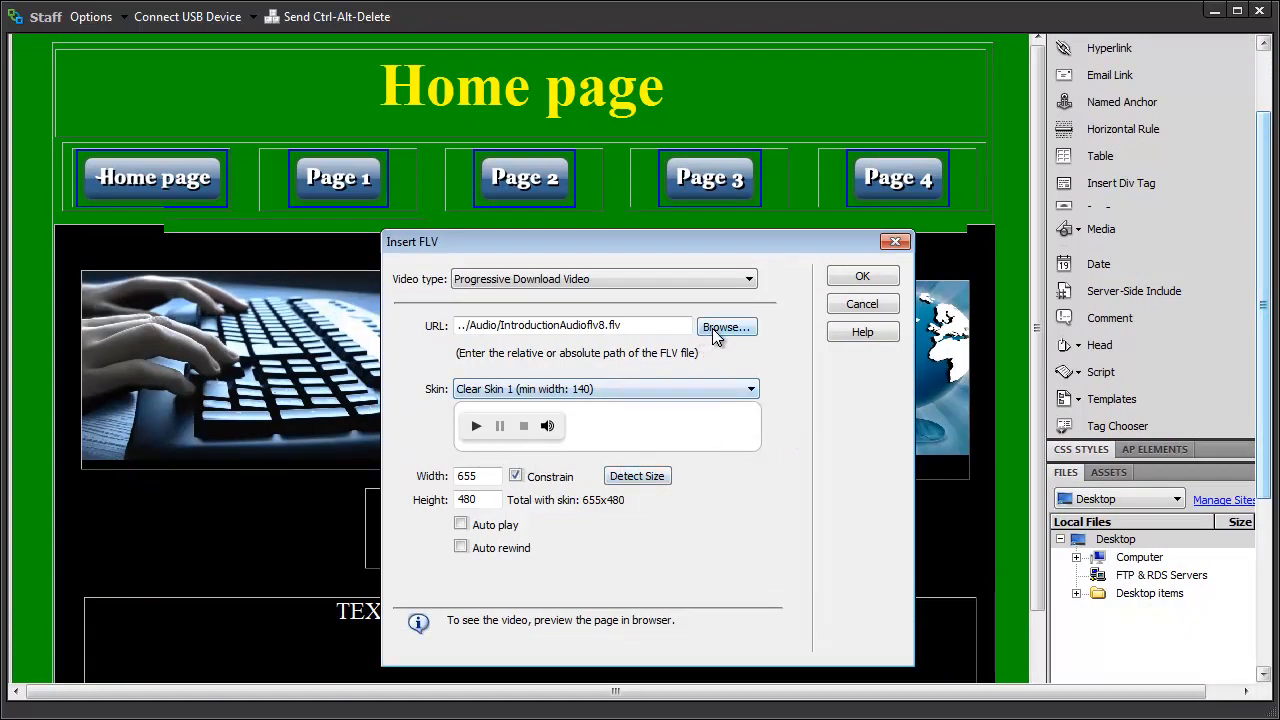
Try out the player skins Clear Skin 3, Corona Skin 2 and Clear Skin 2 for the FLV.
{"action": "left_click", "coordinate": [741, 390]}
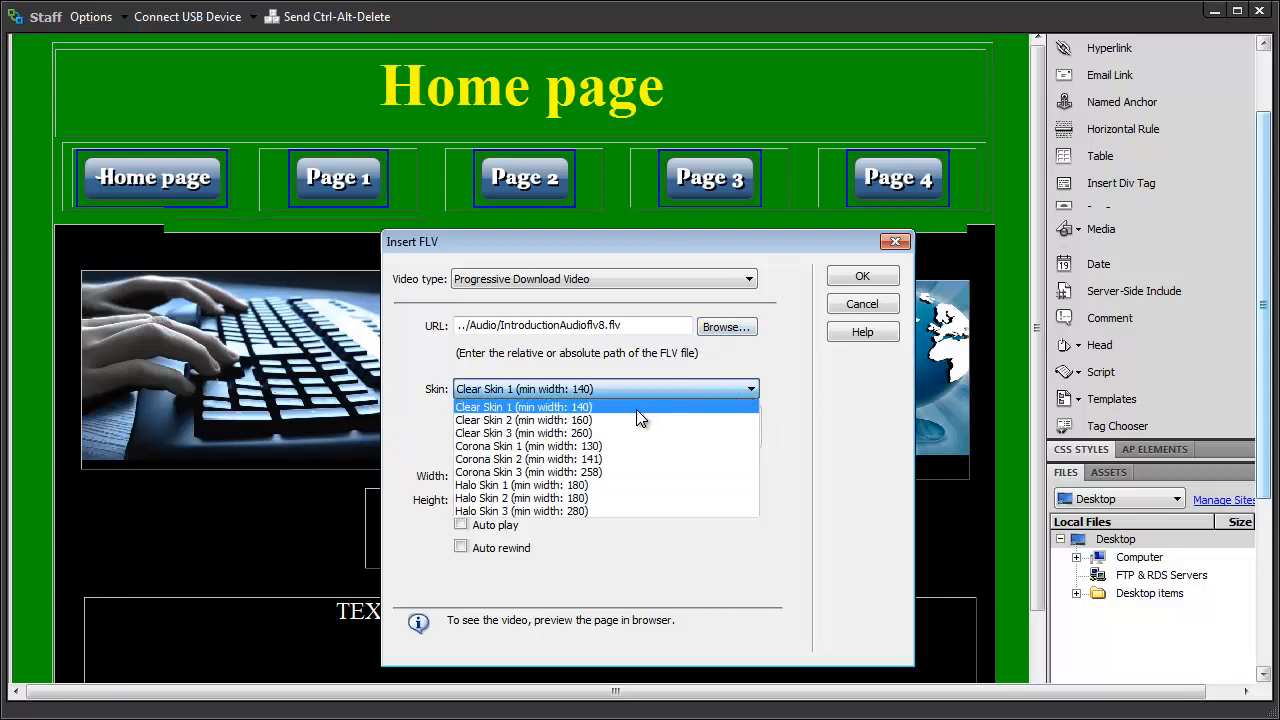
{"action": "left_click", "coordinate": [611, 433]}
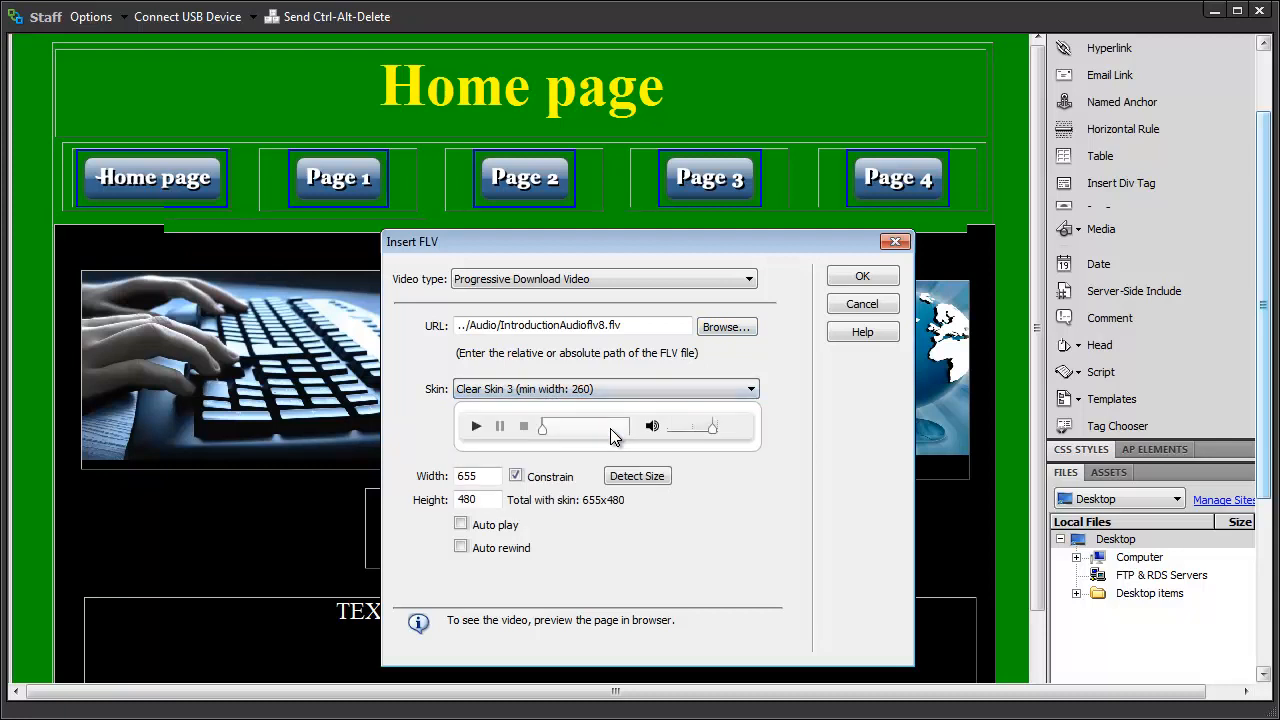
{"action": "left_click", "coordinate": [751, 389]}
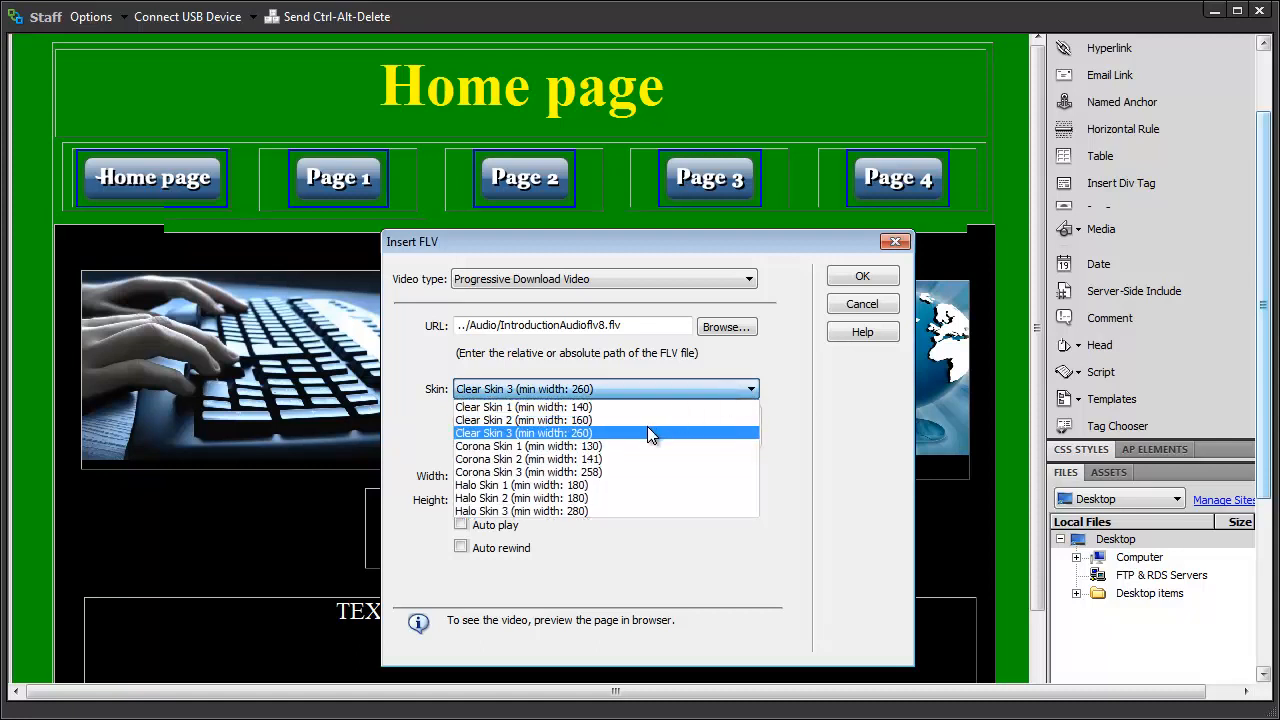
{"action": "left_click", "coordinate": [575, 459]}
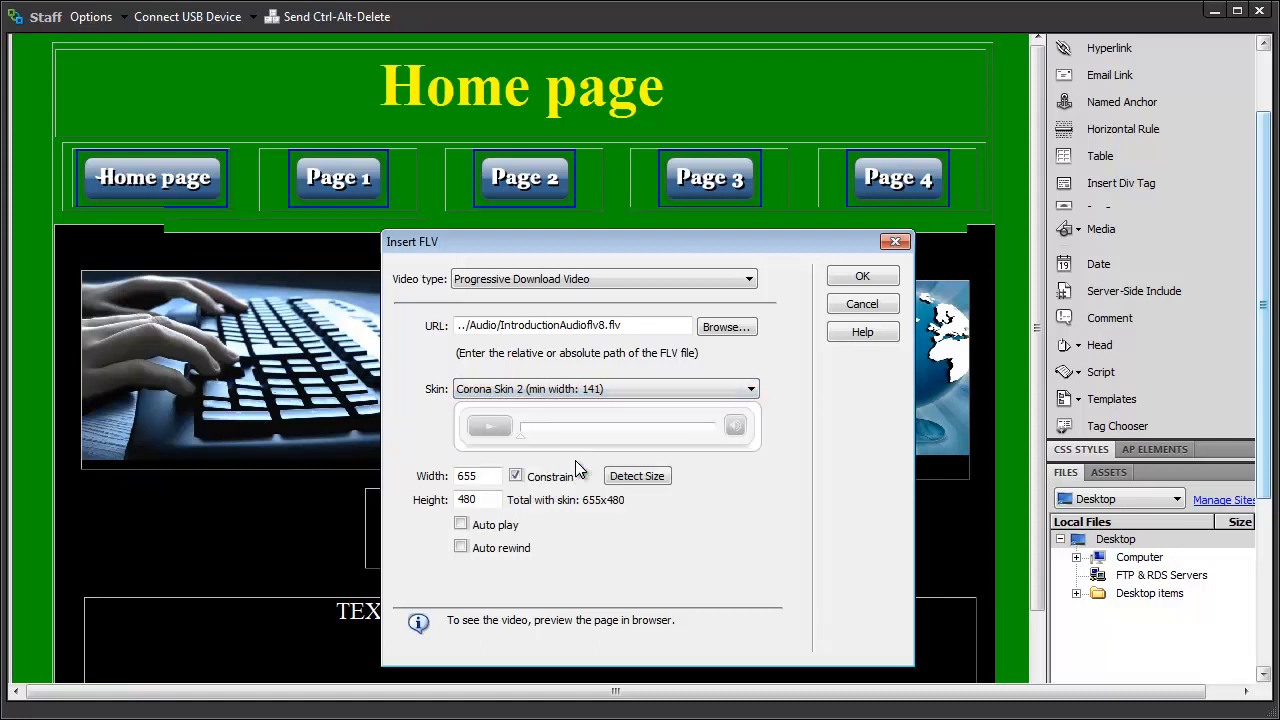
{"action": "left_click", "coordinate": [751, 389]}
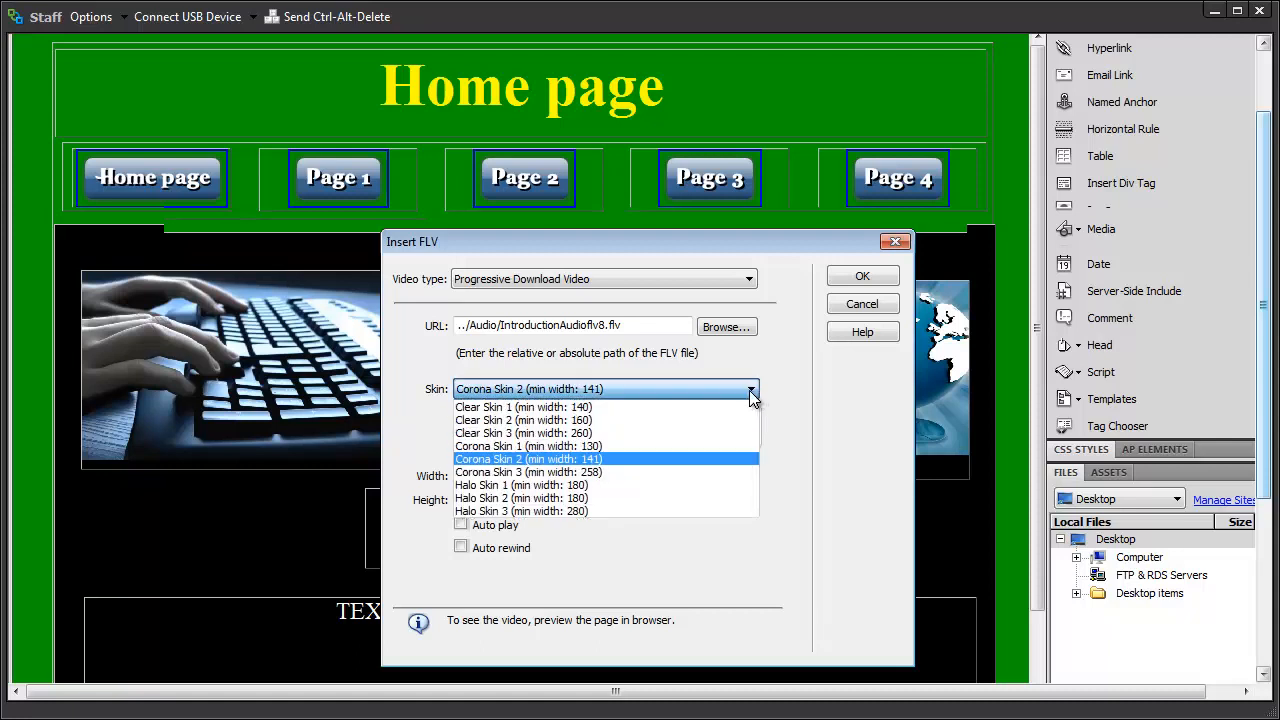
{"action": "left_click", "coordinate": [534, 421]}
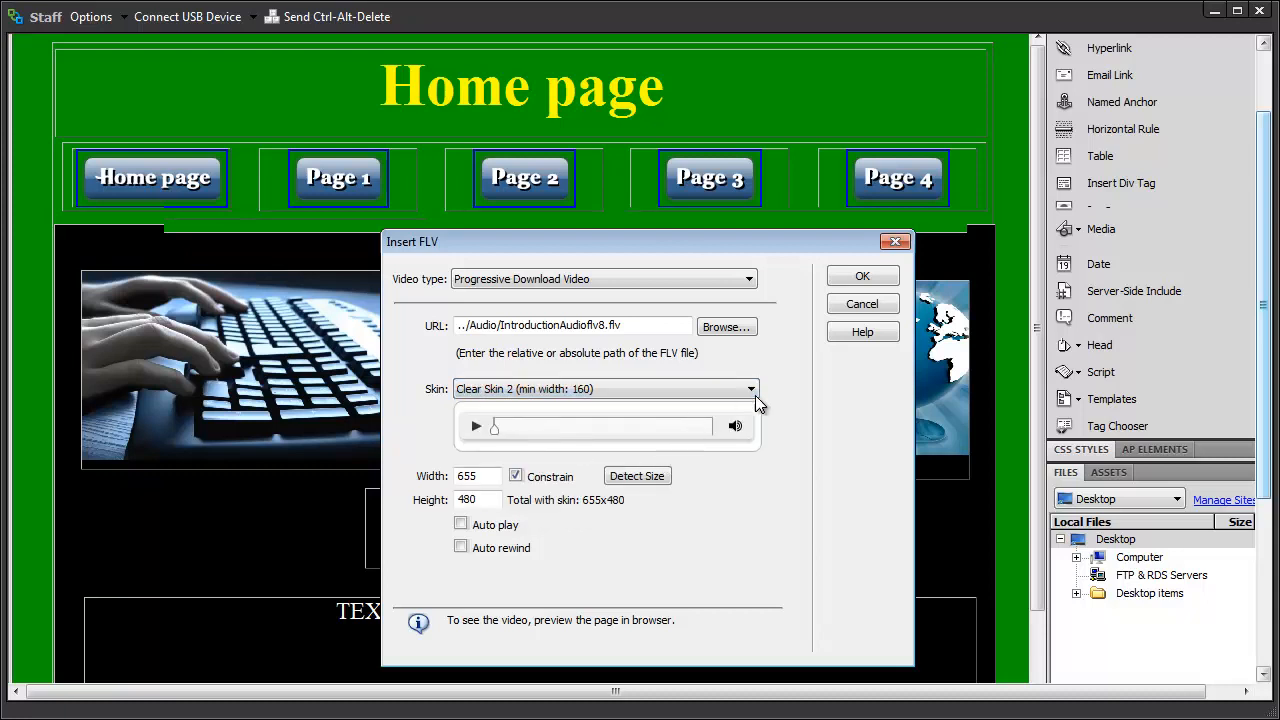
{"action": "left_click", "coordinate": [751, 389]}
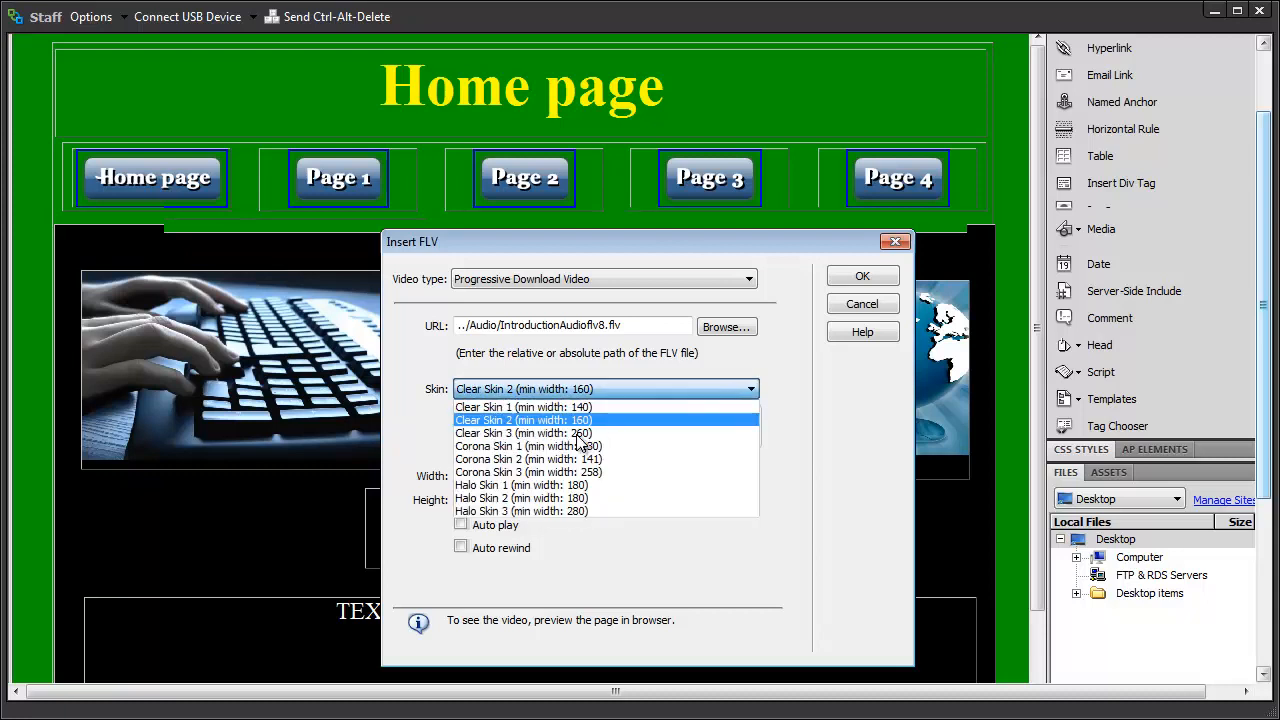
{"action": "left_click", "coordinate": [526, 456]}
Choose Halo Skin 1 (min width: 180) as the player skin and insert the FLV into the page.
{"action": "left_click", "coordinate": [750, 388]}
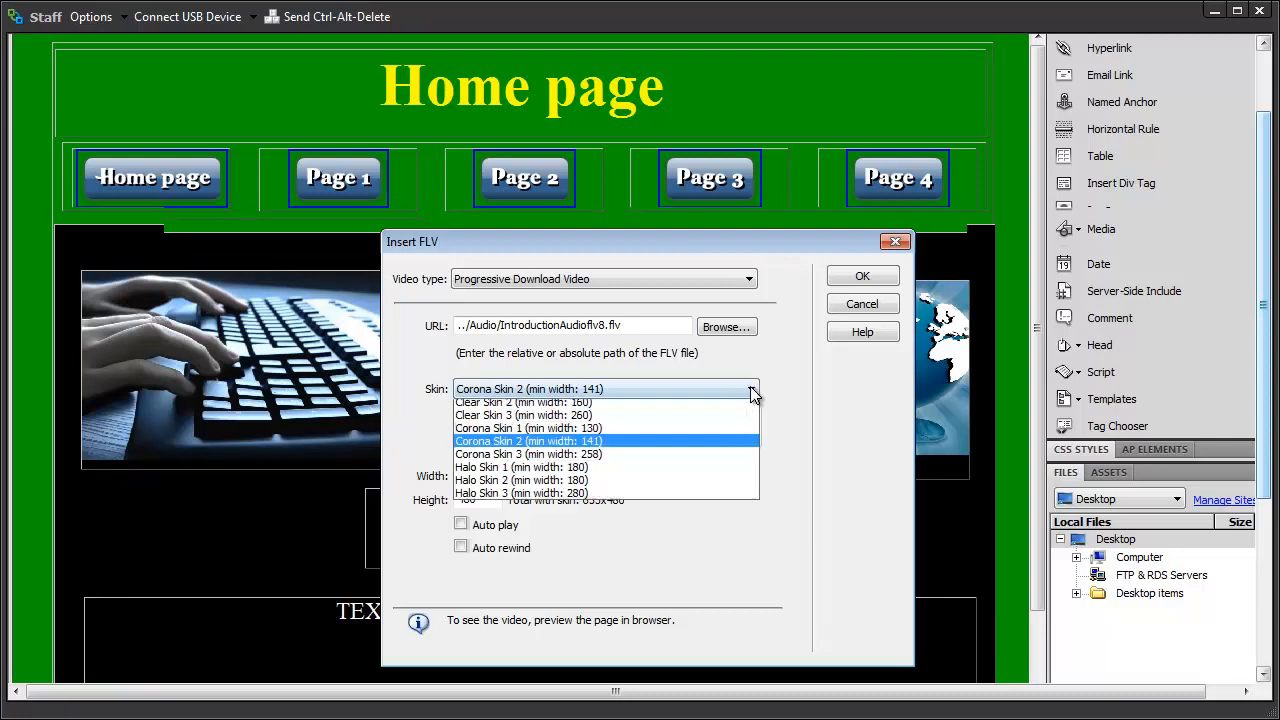
{"action": "left_click", "coordinate": [508, 486]}
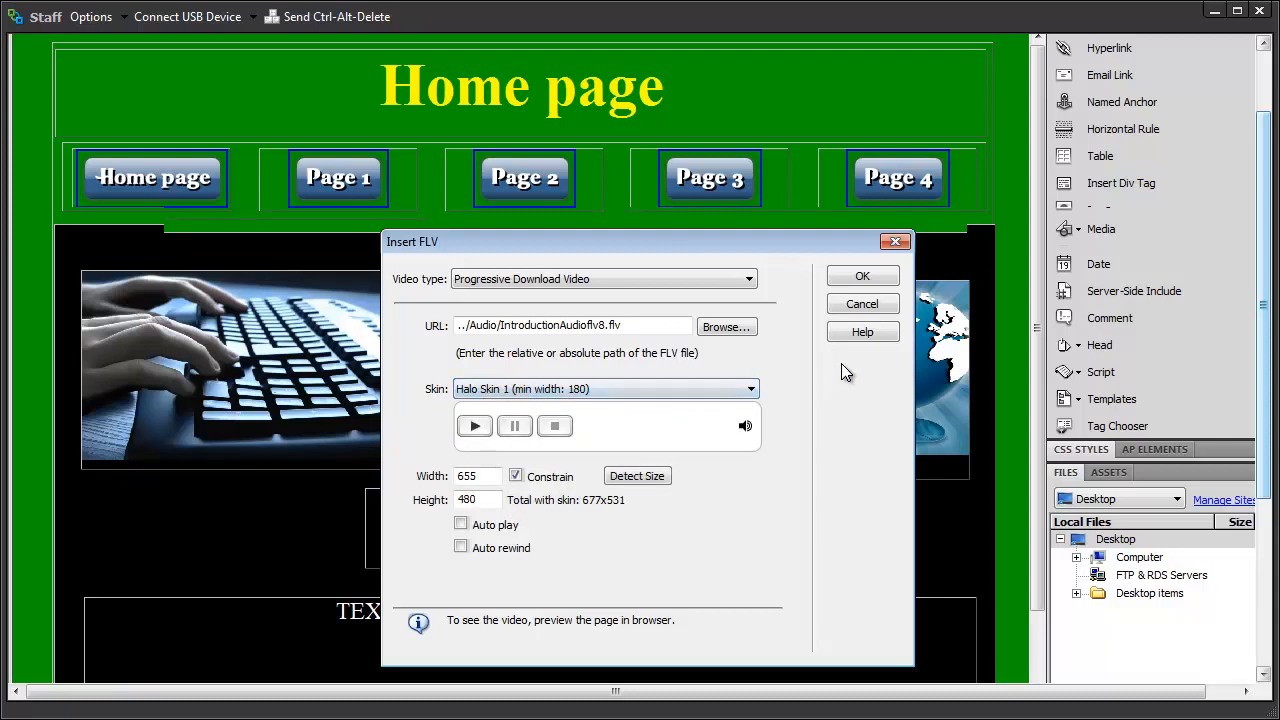
{"action": "left_click", "coordinate": [858, 280]}
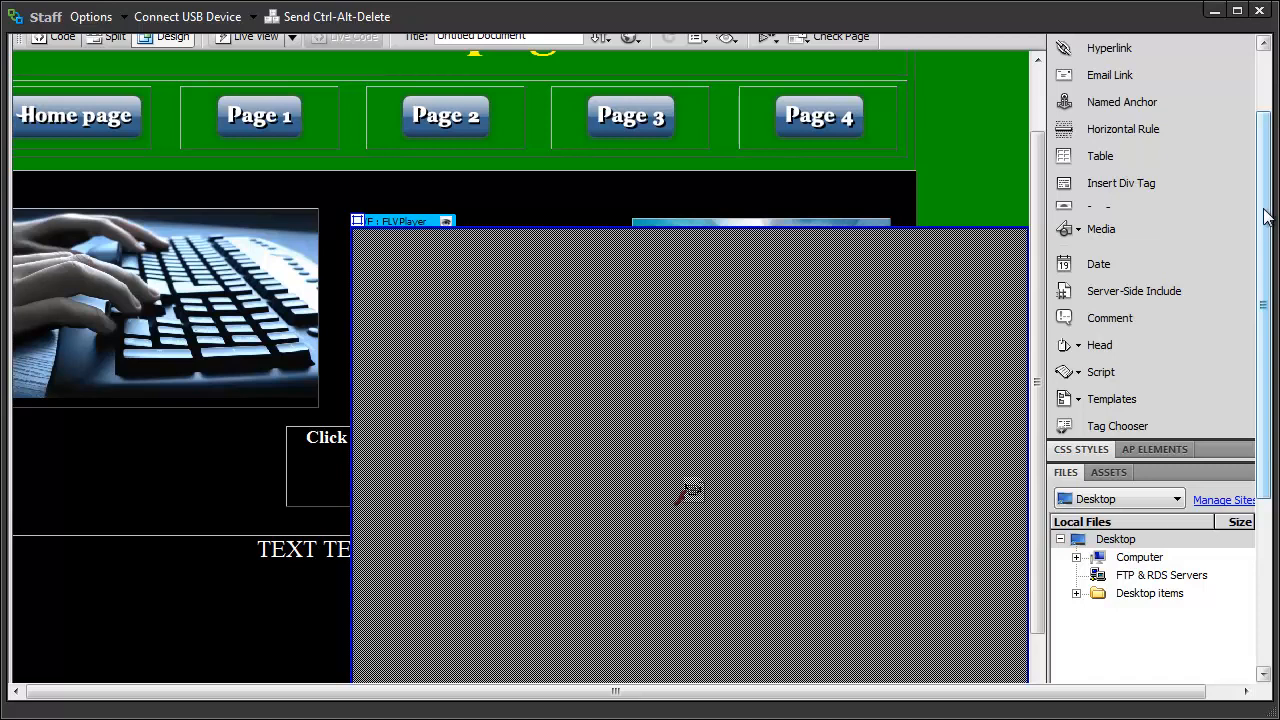
Set the inserted FLV player's width to 200 with its proportions constrained.
{"action": "left_click_drag", "start_coordinate": [1265, 217], "coordinate": [1191, 483]}
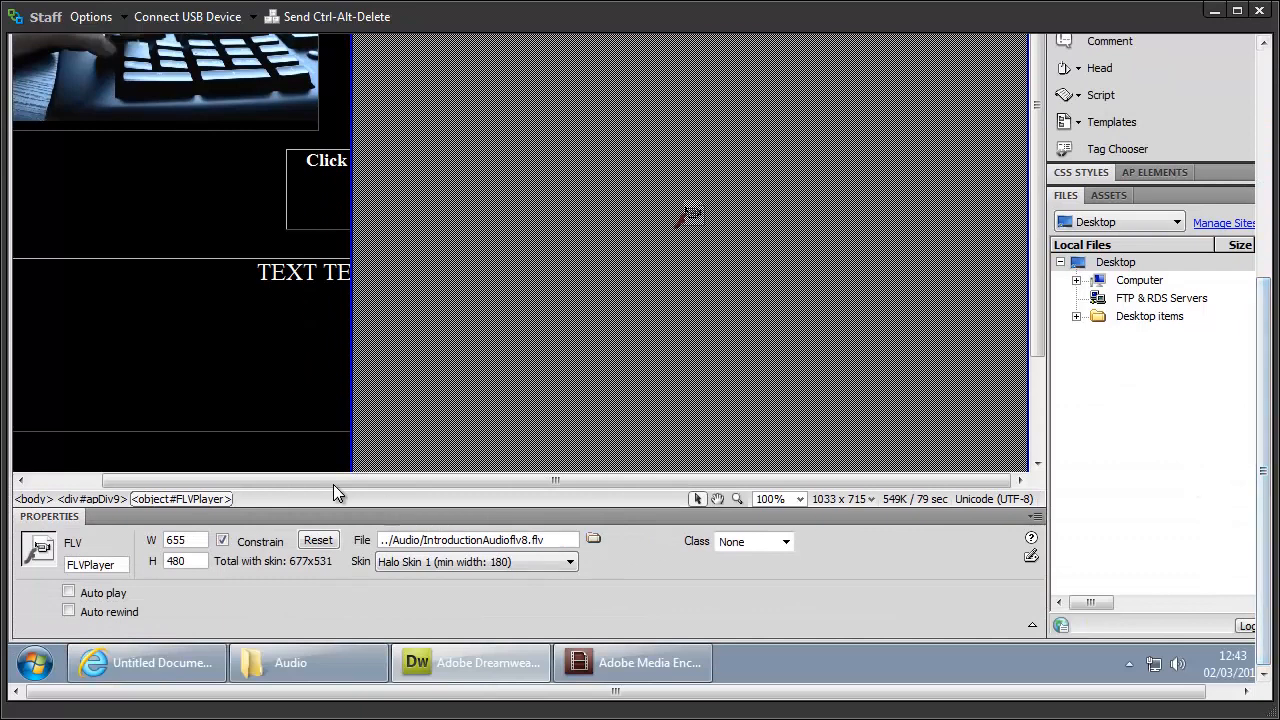
{"action": "left_click", "coordinate": [193, 540]}
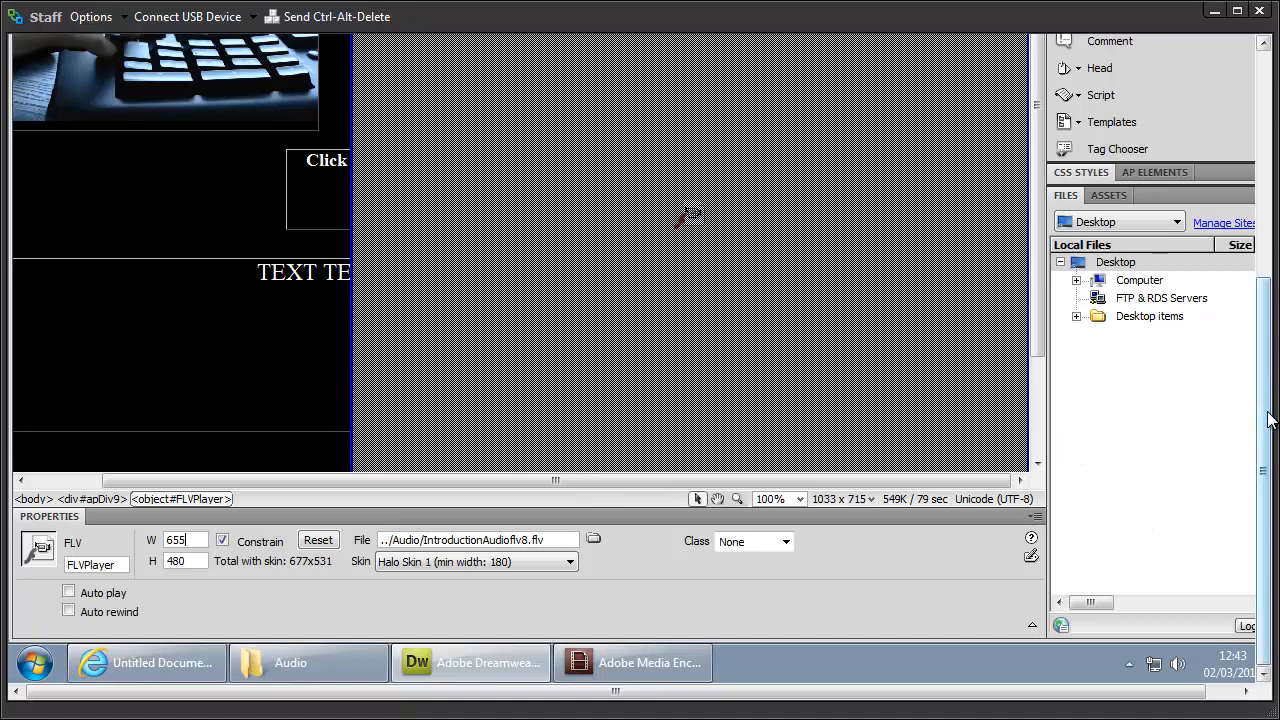
{"action": "left_click_drag", "start_coordinate": [1272, 415], "coordinate": [1265, 371]}
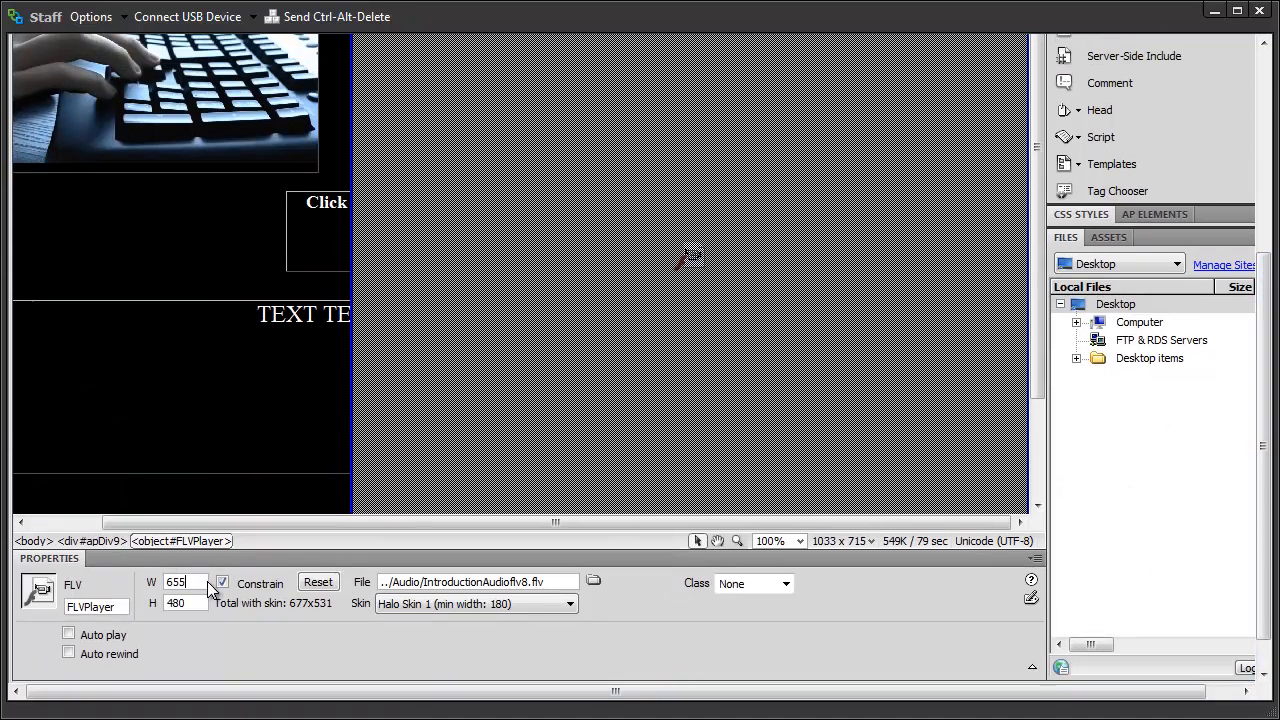
{"action": "left_click_drag", "start_coordinate": [197, 585], "coordinate": [137, 582]}
{"action": "type", "text": "200"}
{"action": "left_click", "coordinate": [186, 604]}
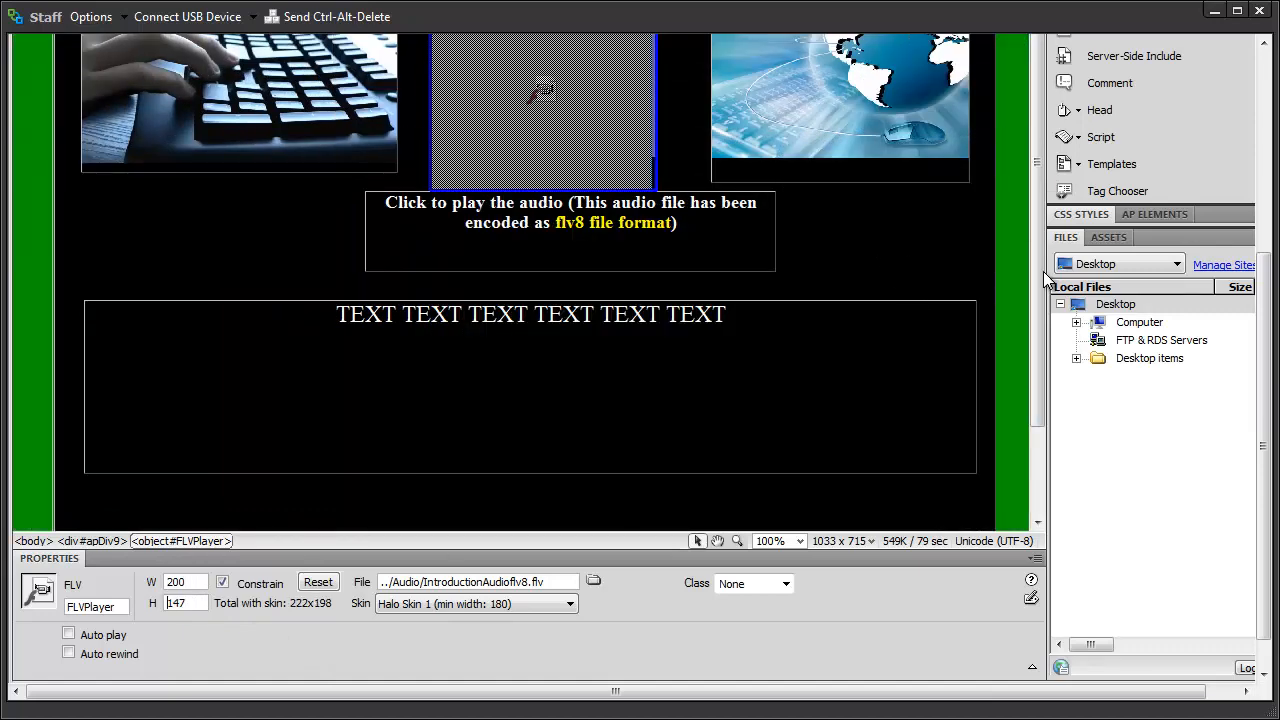
Move the "Click to play the audio" caption box down, clear of the player, to about 346 px left and 478 px top.
{"action": "left_click_drag", "start_coordinate": [1036, 220], "coordinate": [1034, 163]}
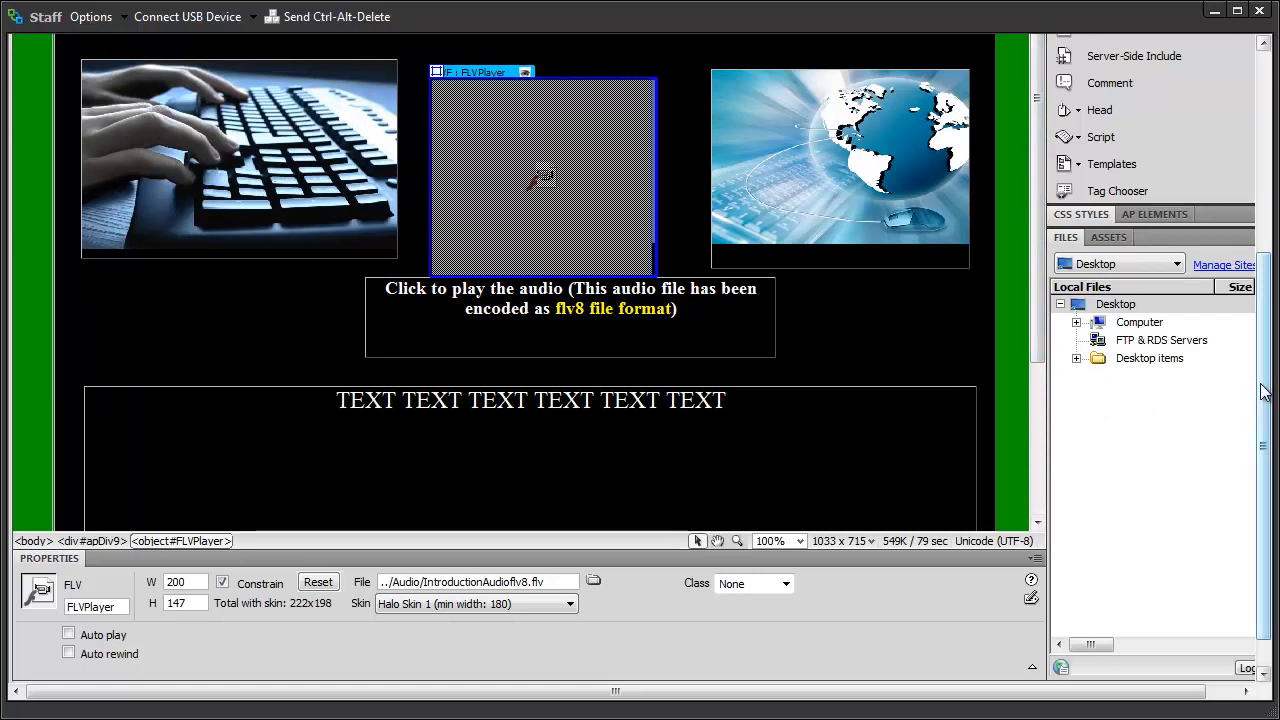
{"action": "left_click_drag", "start_coordinate": [1262, 408], "coordinate": [1254, 357]}
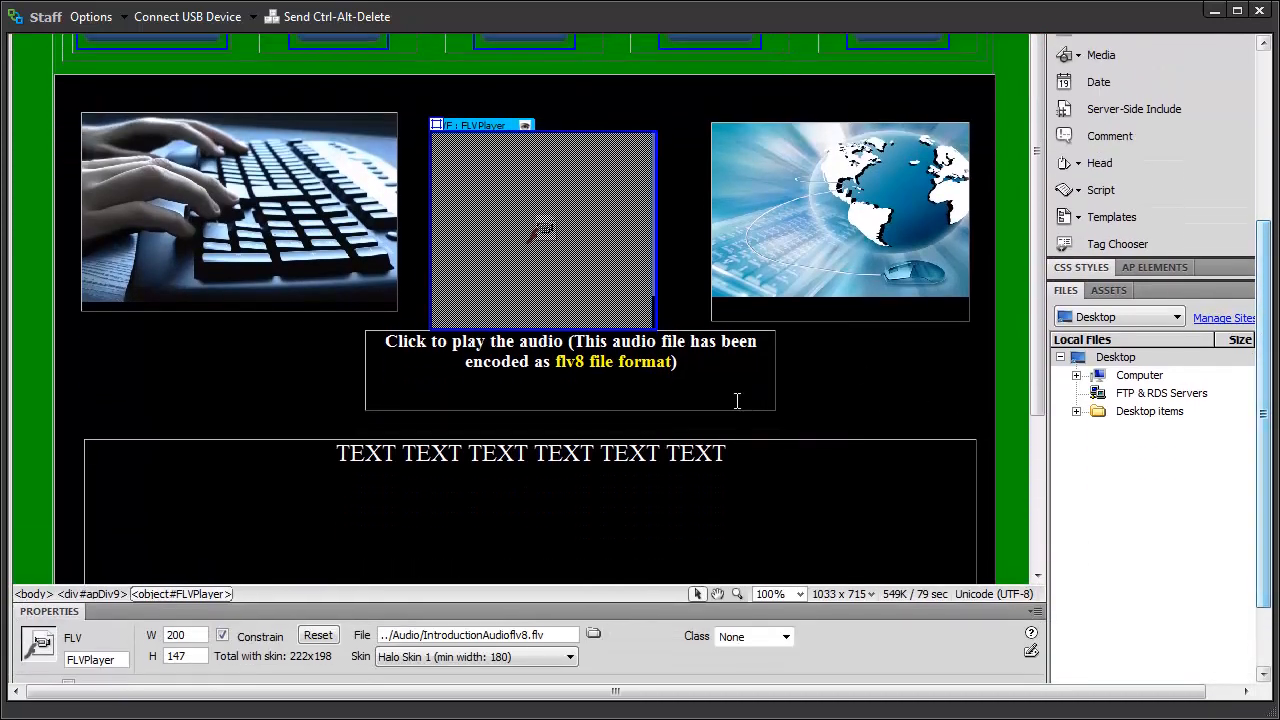
{"action": "left_click", "coordinate": [640, 408]}
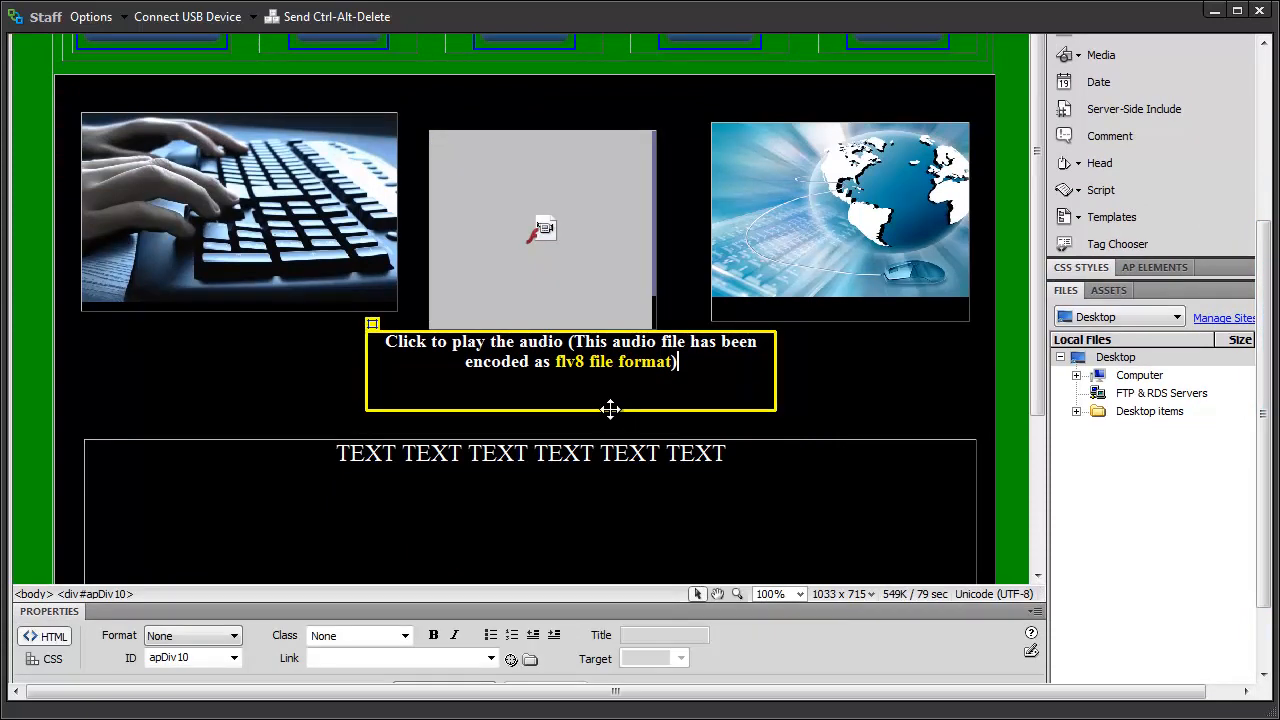
{"action": "left_click_drag", "start_coordinate": [610, 408], "coordinate": [602, 424]}
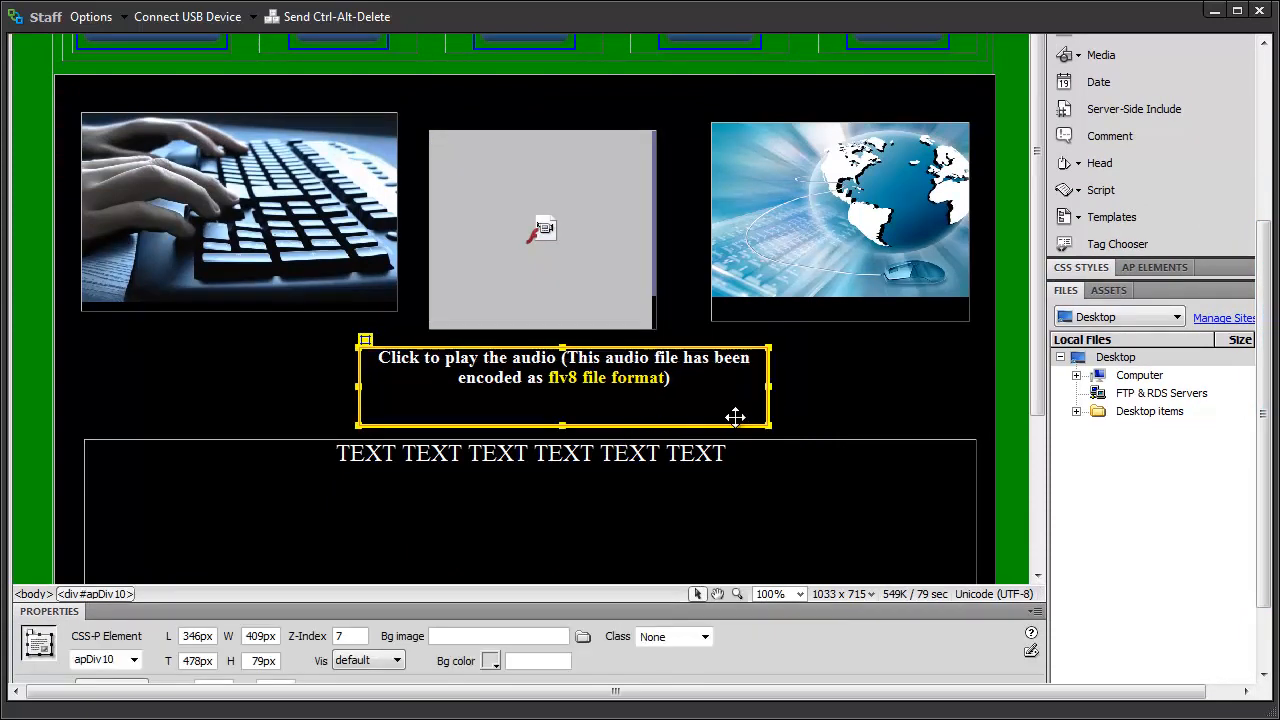
{"action": "left_click", "coordinate": [833, 408]}
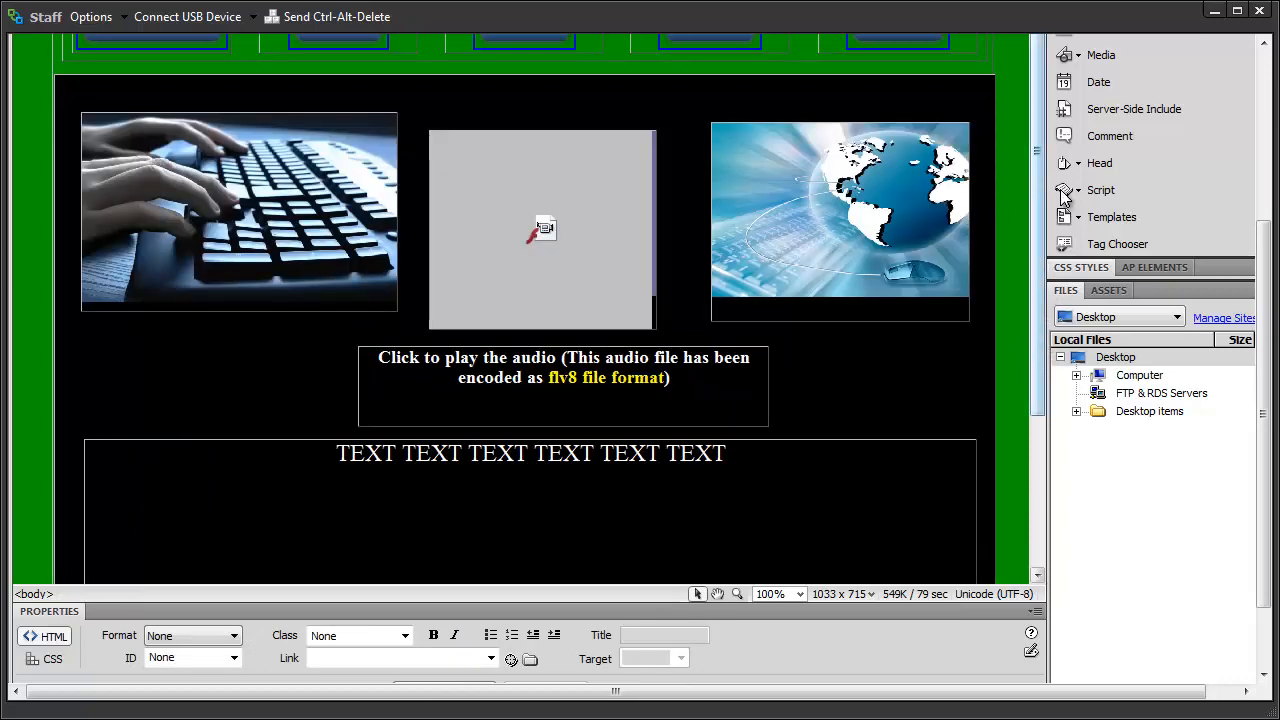
Save all the open files of the home page.
{"action": "left_click_drag", "start_coordinate": [1264, 260], "coordinate": [1266, 83]}
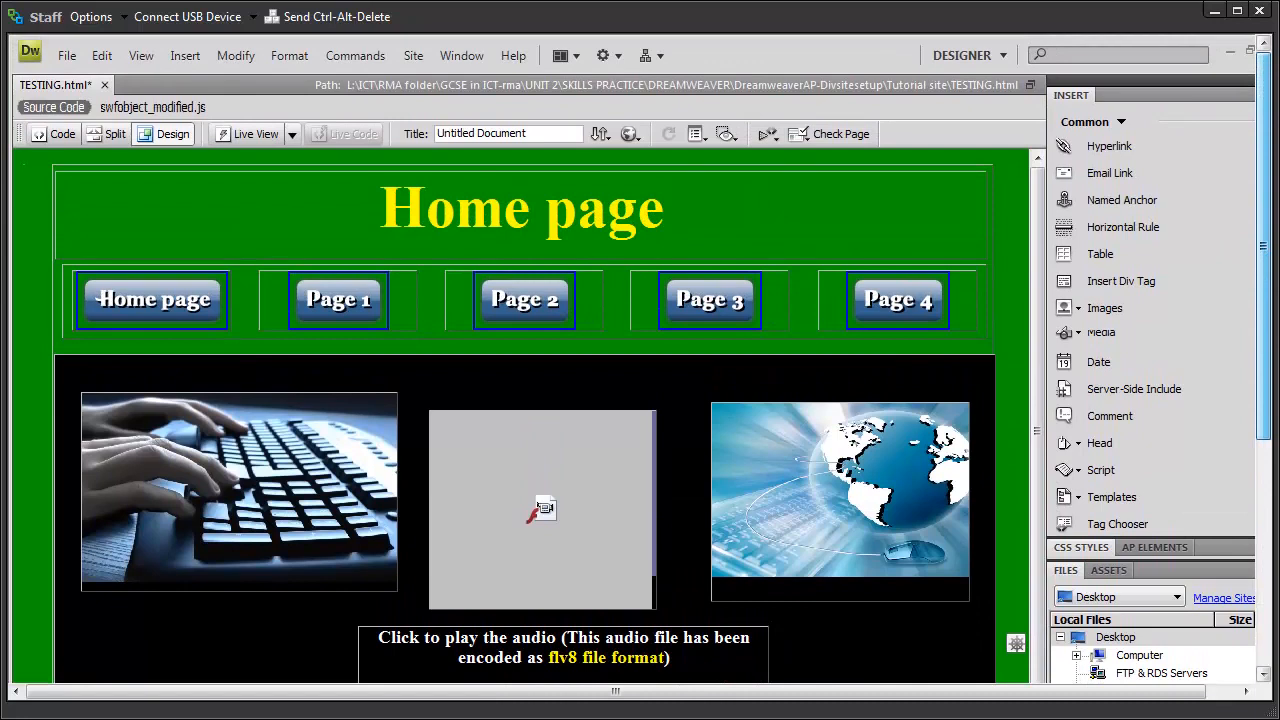
{"action": "left_click", "coordinate": [66, 57]}
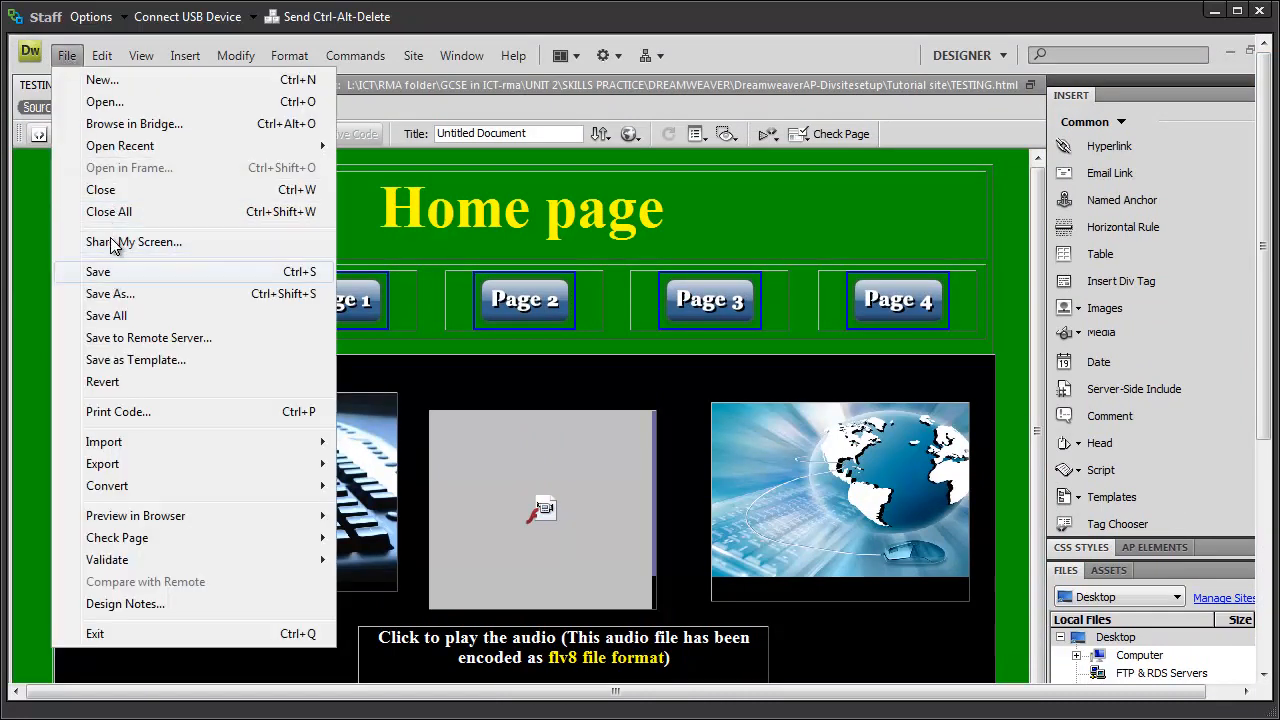
{"action": "left_click", "coordinate": [107, 315]}
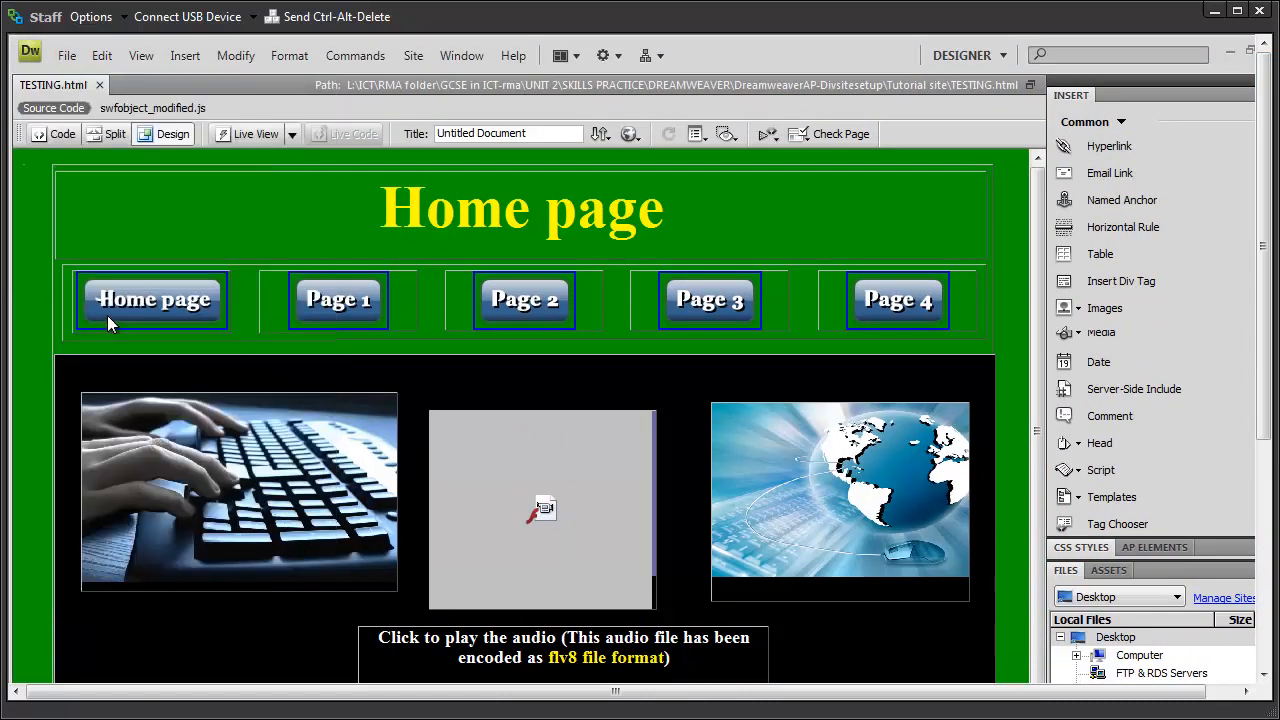
Preview the page in IExplore, test playback of the audio in the player, and return to Dreamweaver.
{"action": "left_click", "coordinate": [632, 134]}
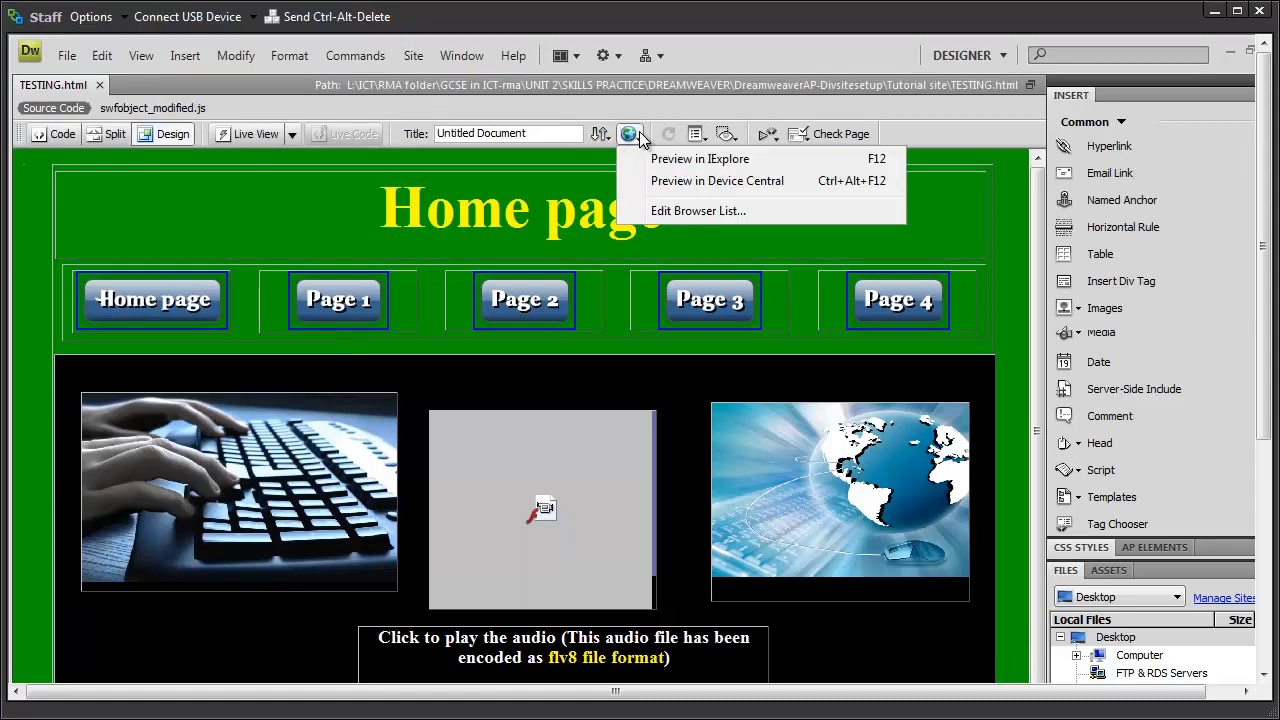
{"action": "left_click", "coordinate": [675, 162]}
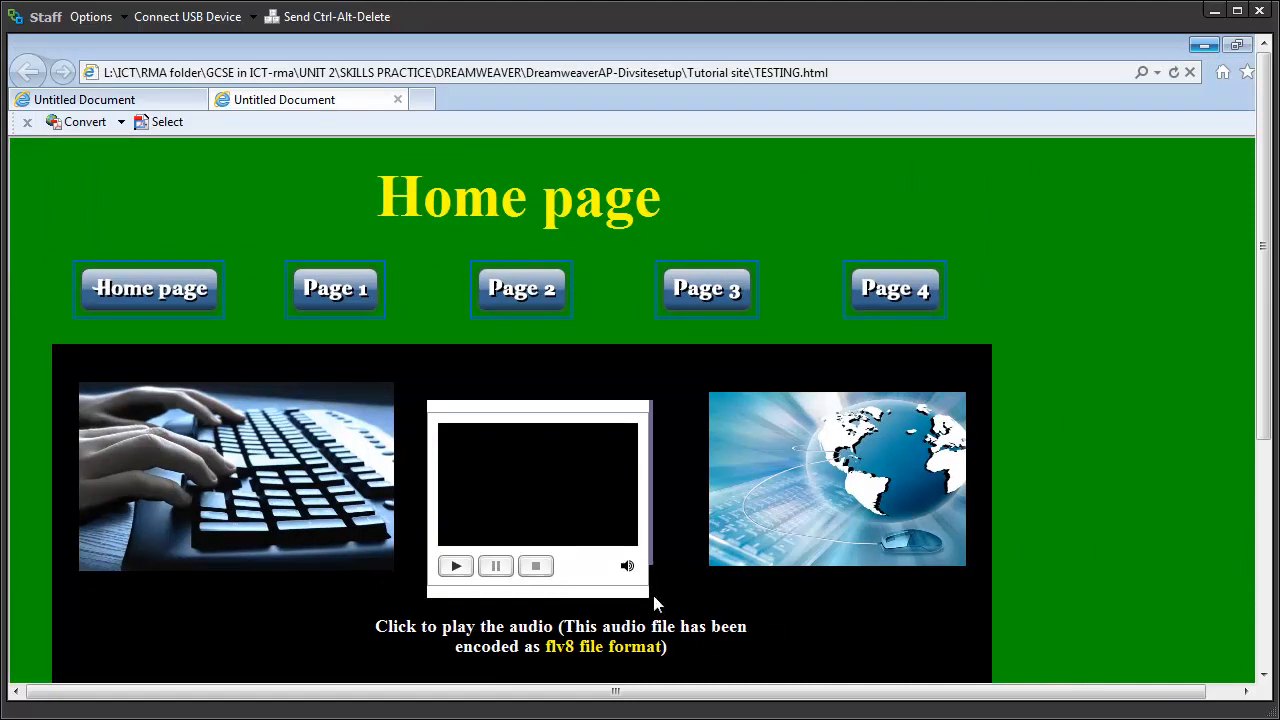
{"action": "left_click", "coordinate": [453, 568]}
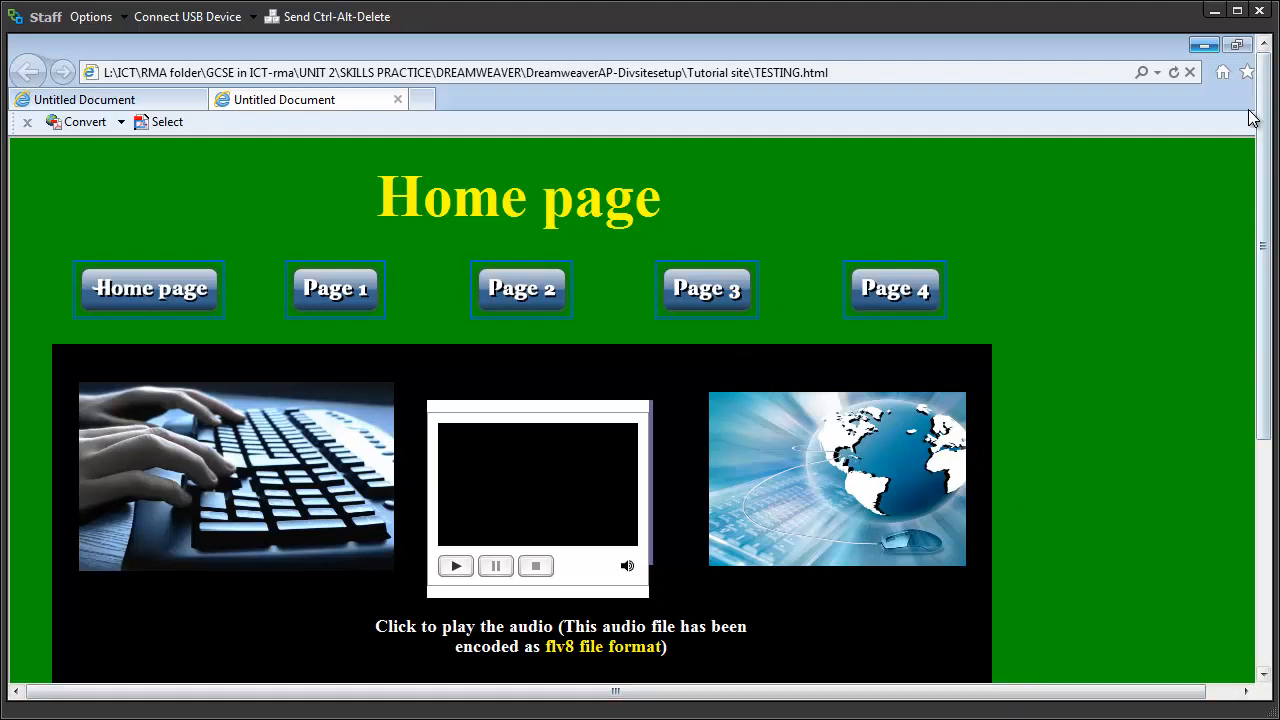
{"action": "left_click", "coordinate": [1205, 46]}
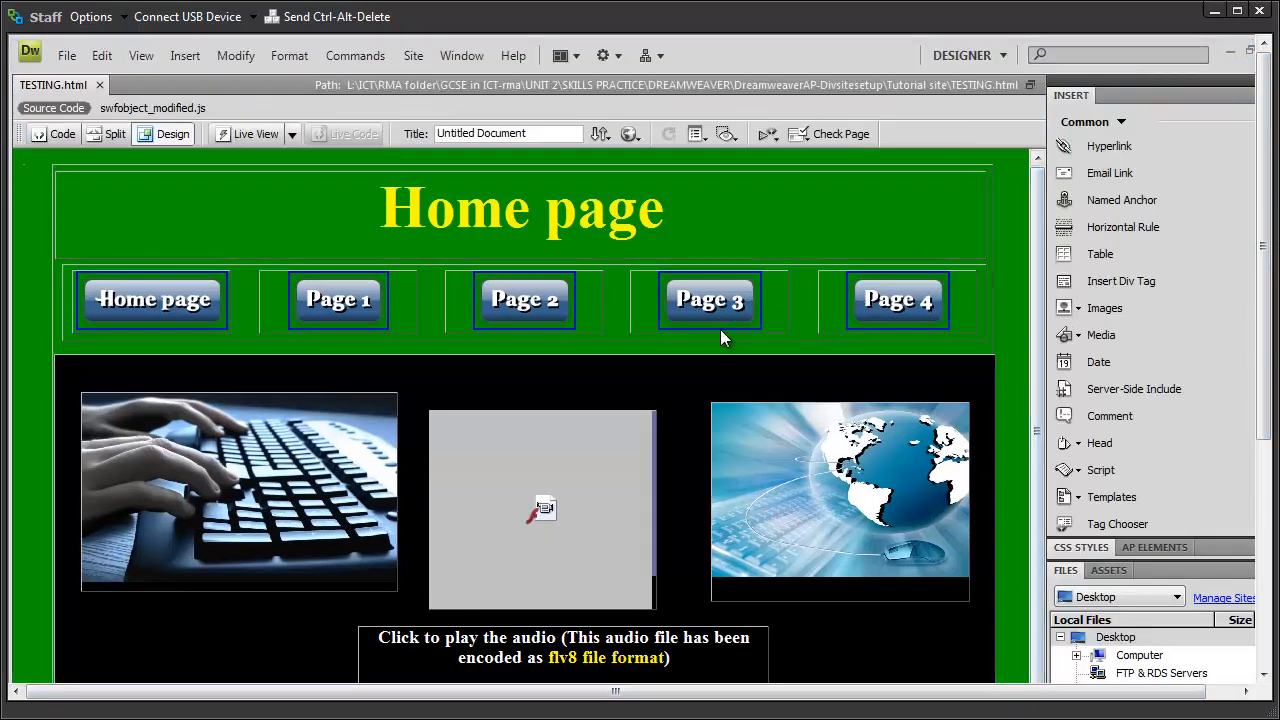